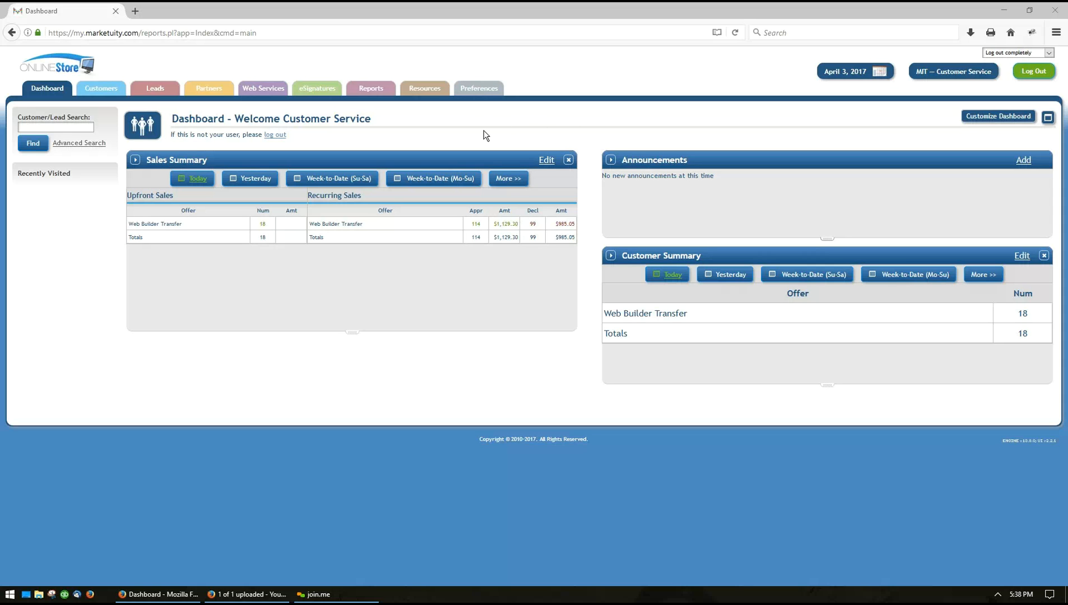
Go to Partners > Direct Partner Management and start adding a new partner
mouse_move(212, 101)
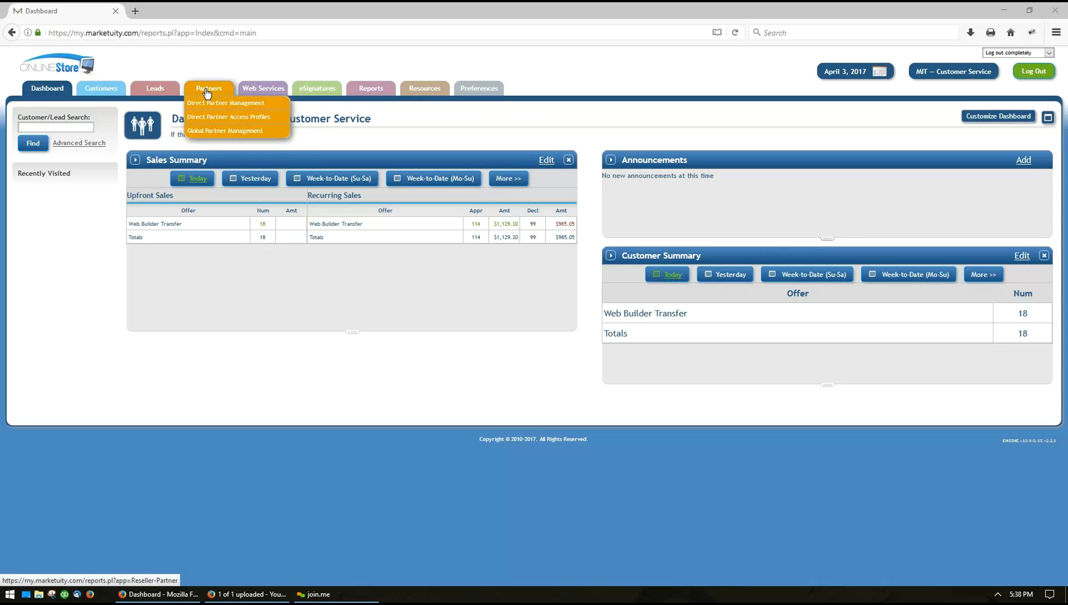
left_click(203, 104)
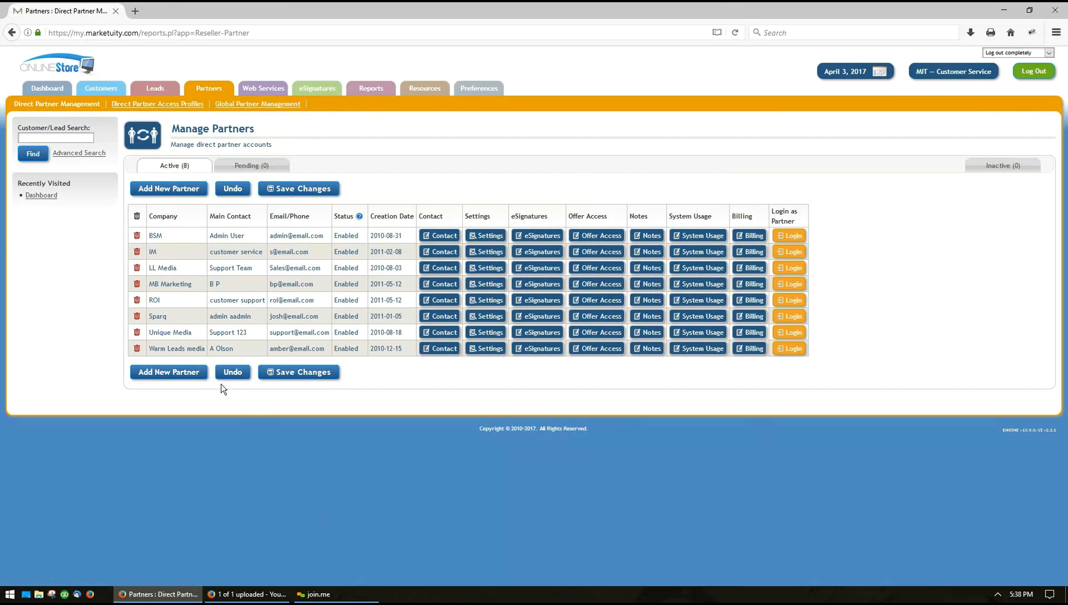
left_click(165, 190)
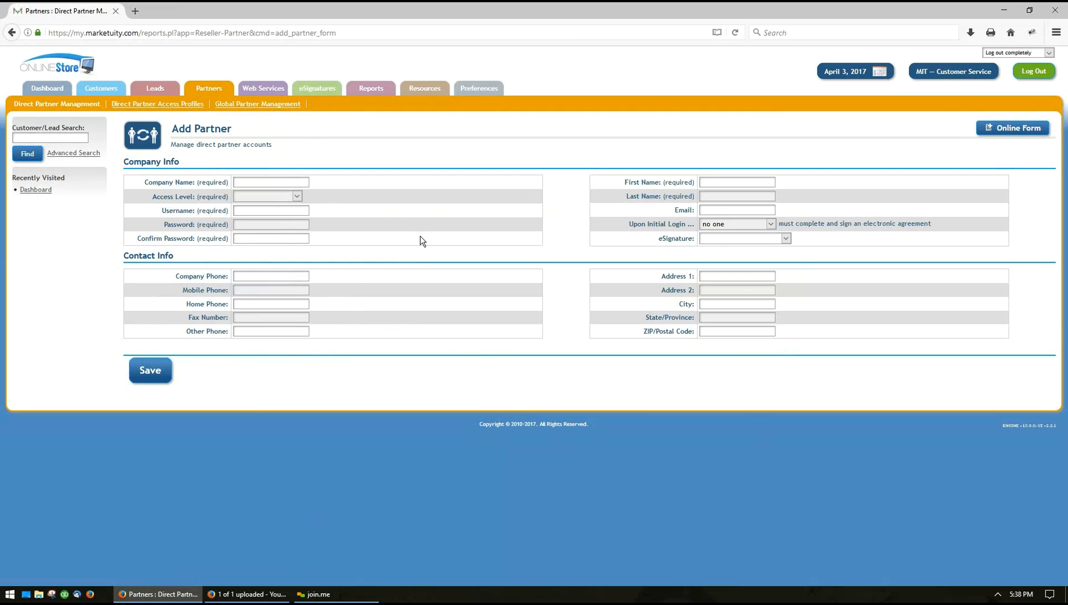
left_click(248, 196)
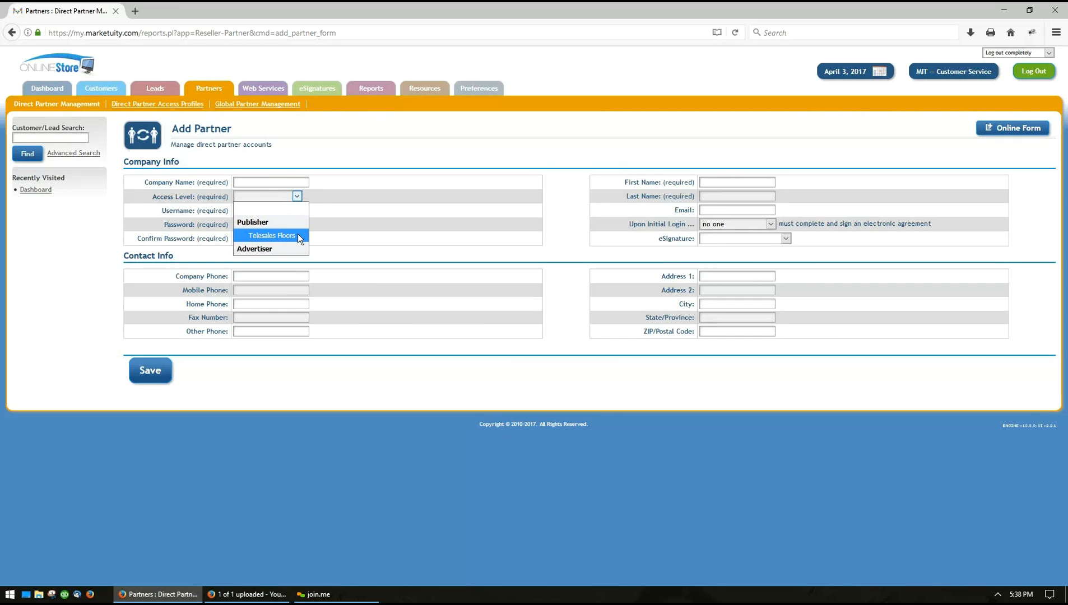
left_click(428, 381)
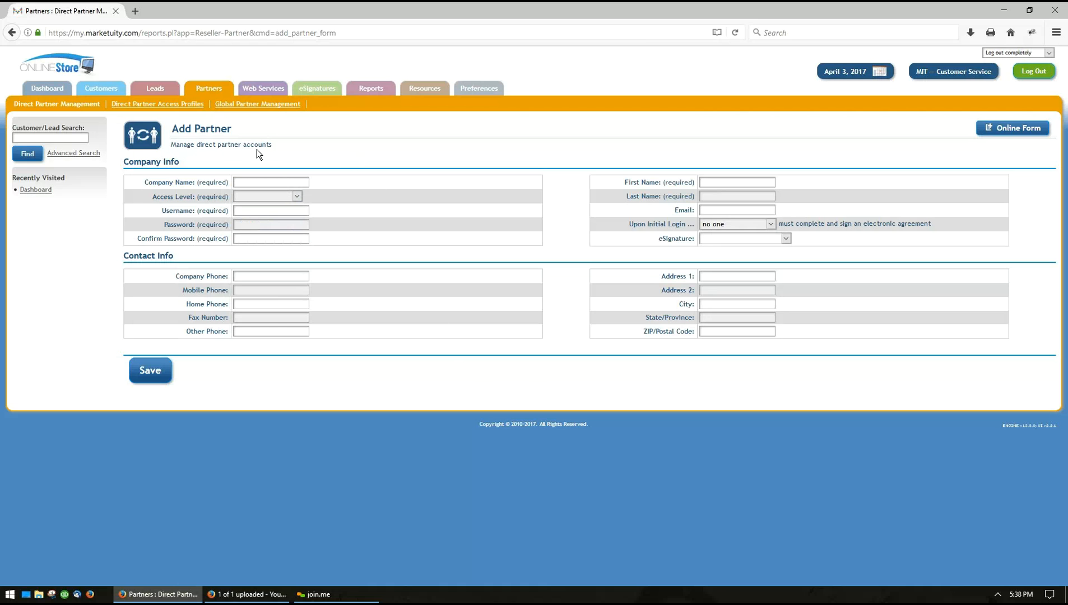
On Direct Partner Access Profiles, add a new access level named 'Affiliate Access'
left_click(171, 109)
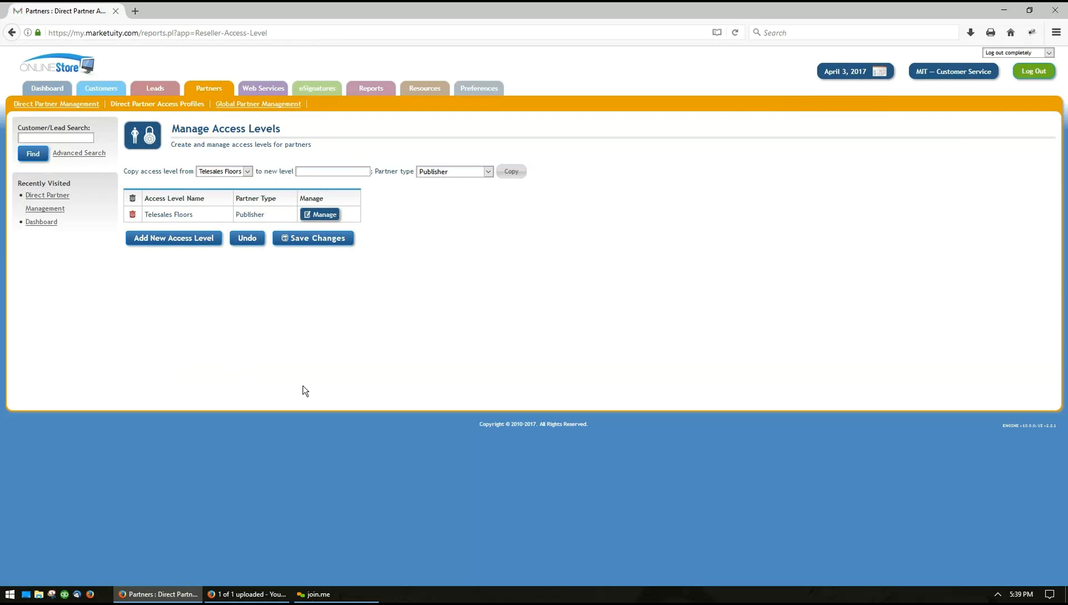
left_click(168, 240)
left_click(156, 232)
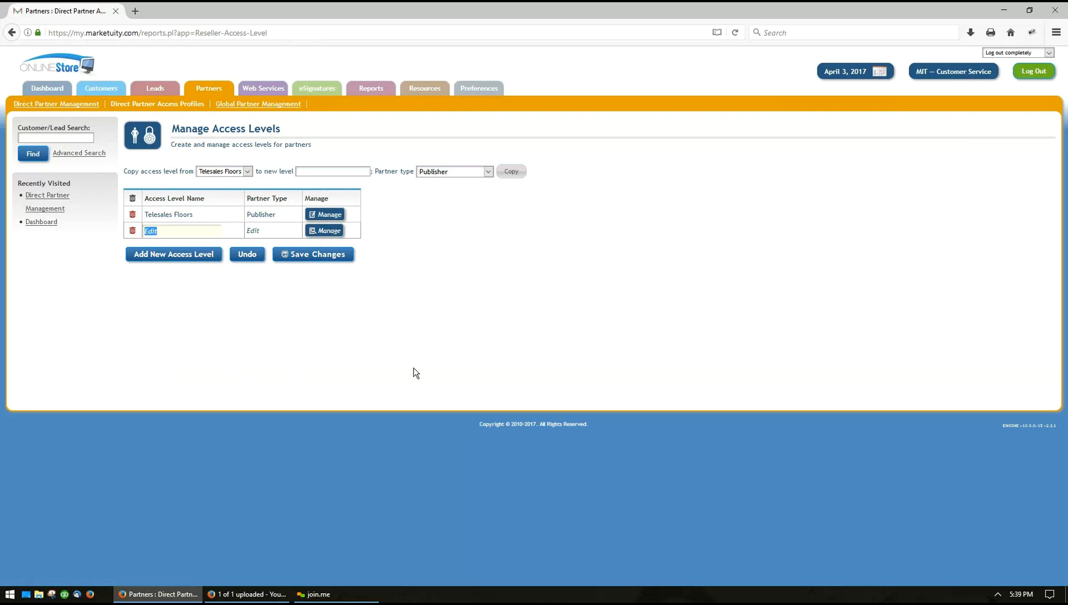
type("Affiliate a")
key("BackSpace")
type("Access")
left_click(402, 370)
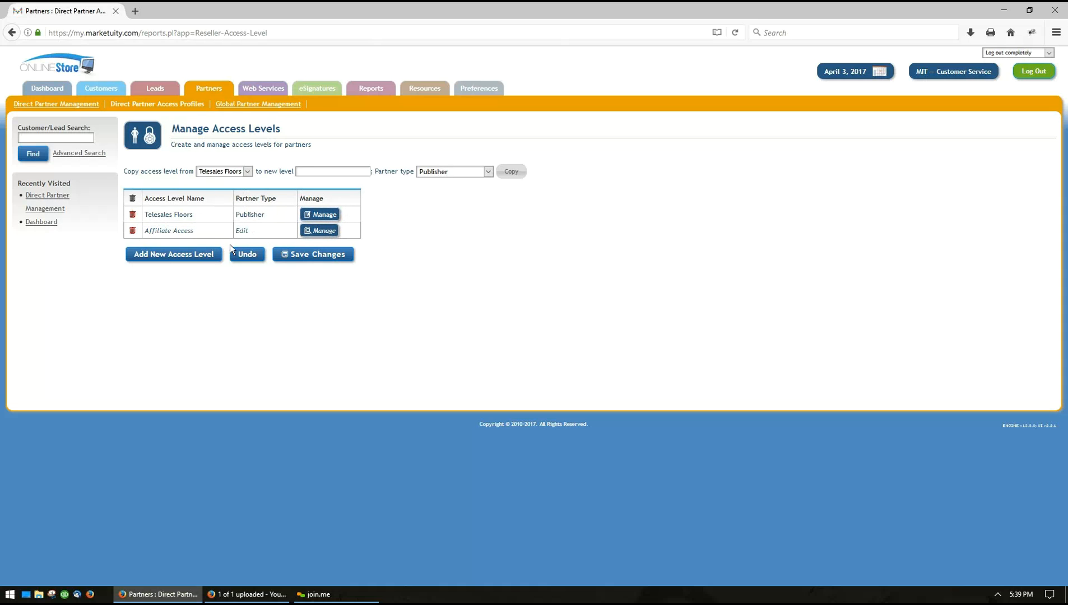
Set the Affiliate Access partner type to Publisher and save the new level
left_click(242, 231)
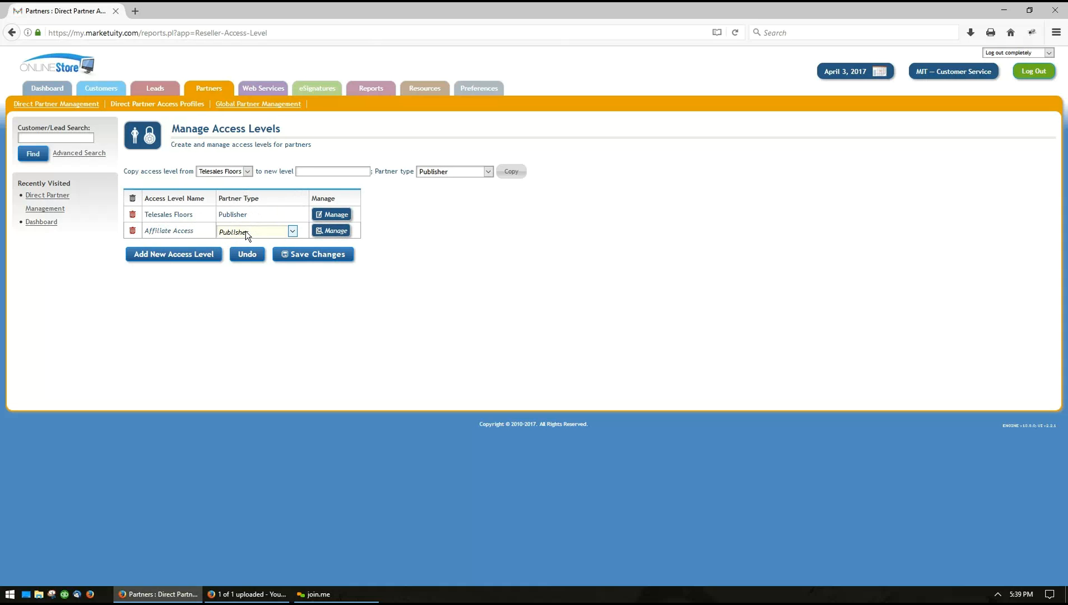
left_click(246, 232)
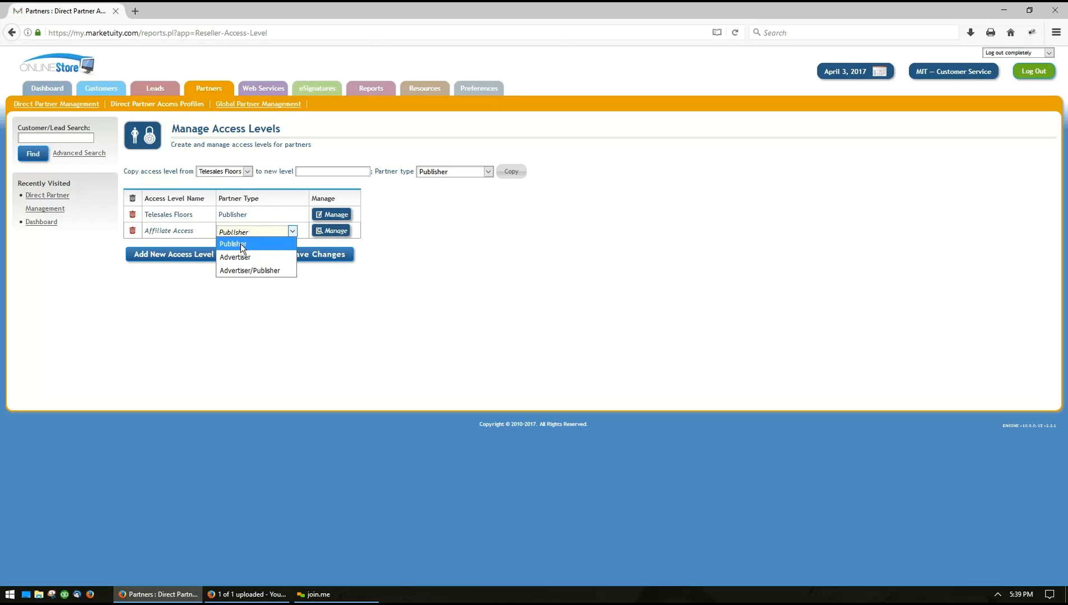
left_click(242, 246)
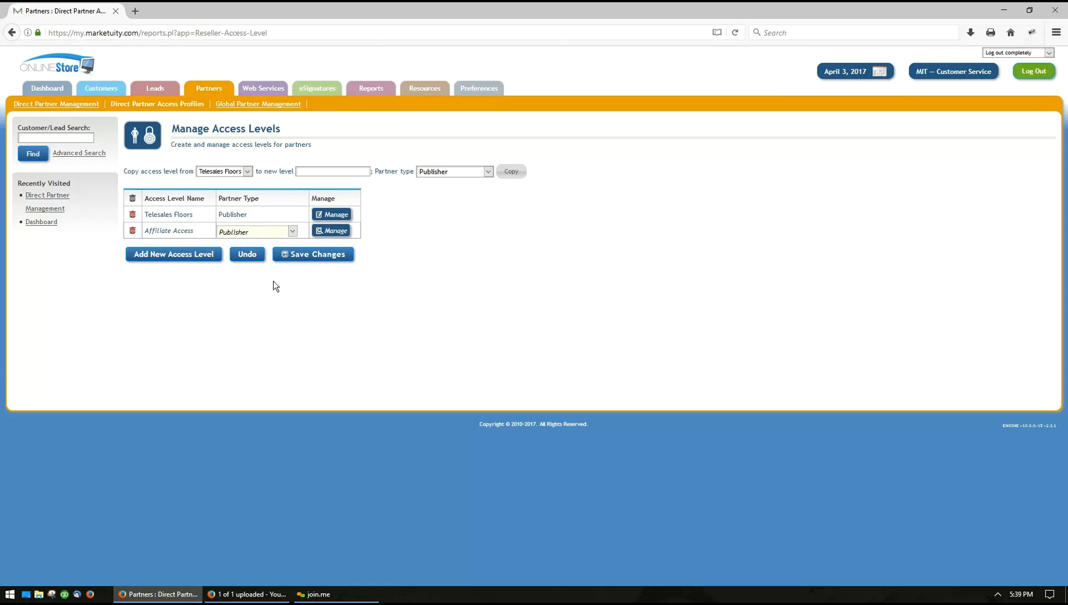
left_click(240, 235)
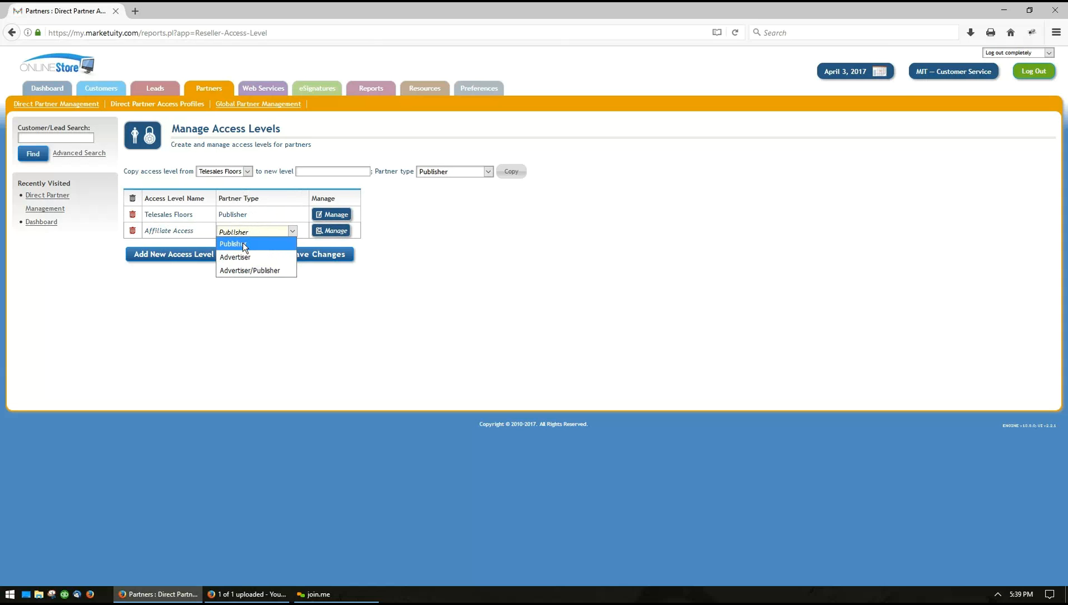
left_click(244, 243)
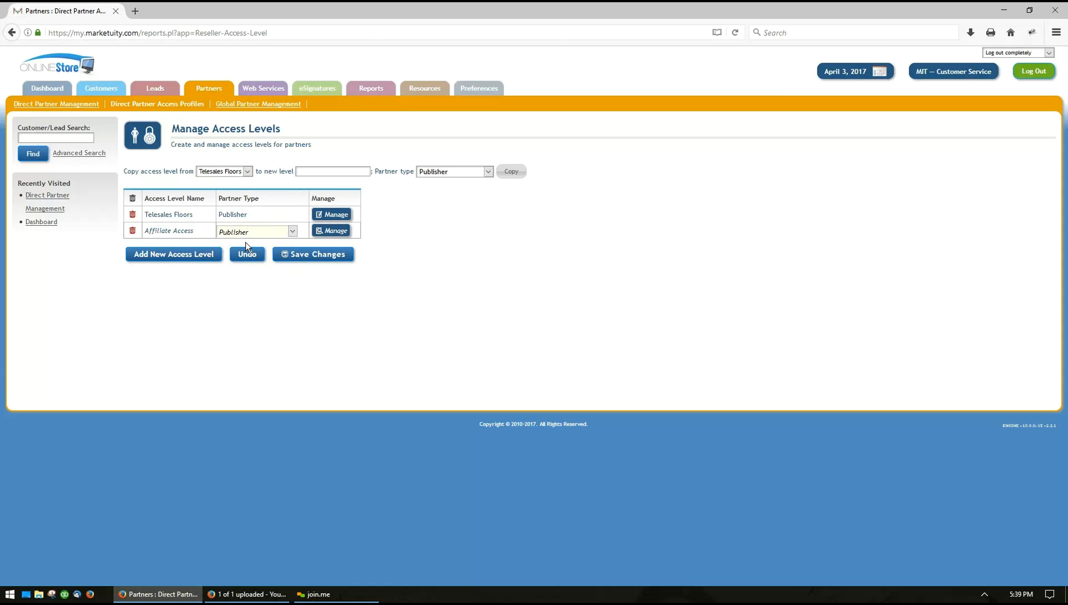
left_click(232, 339)
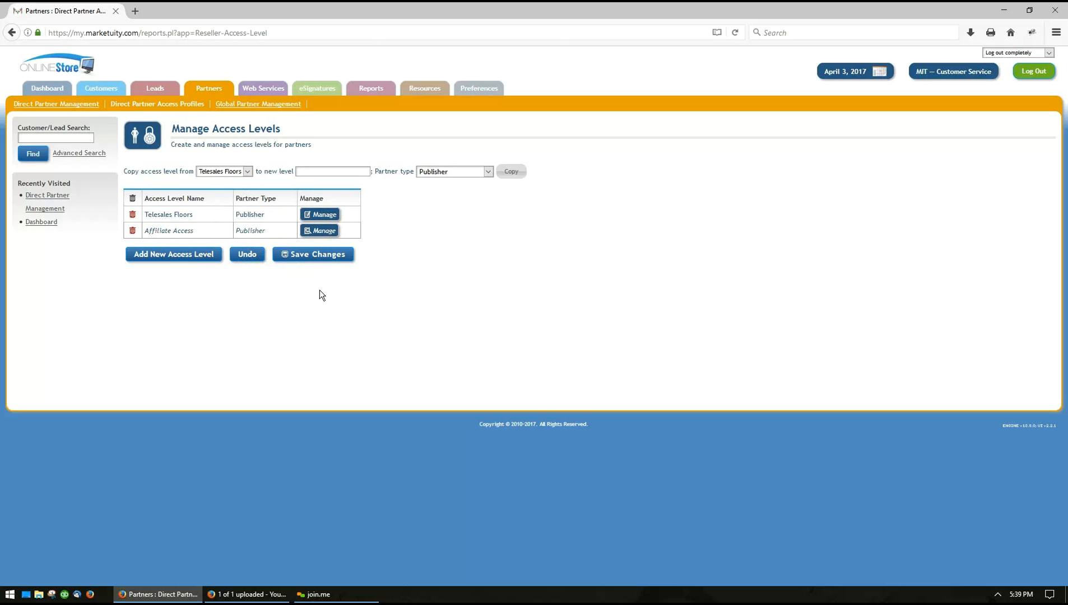
left_click(303, 256)
Allow Affiliate Access the Rejected Click, Lead, Conversion (EPC) and Pixel Log traffic reports
left_click(310, 231)
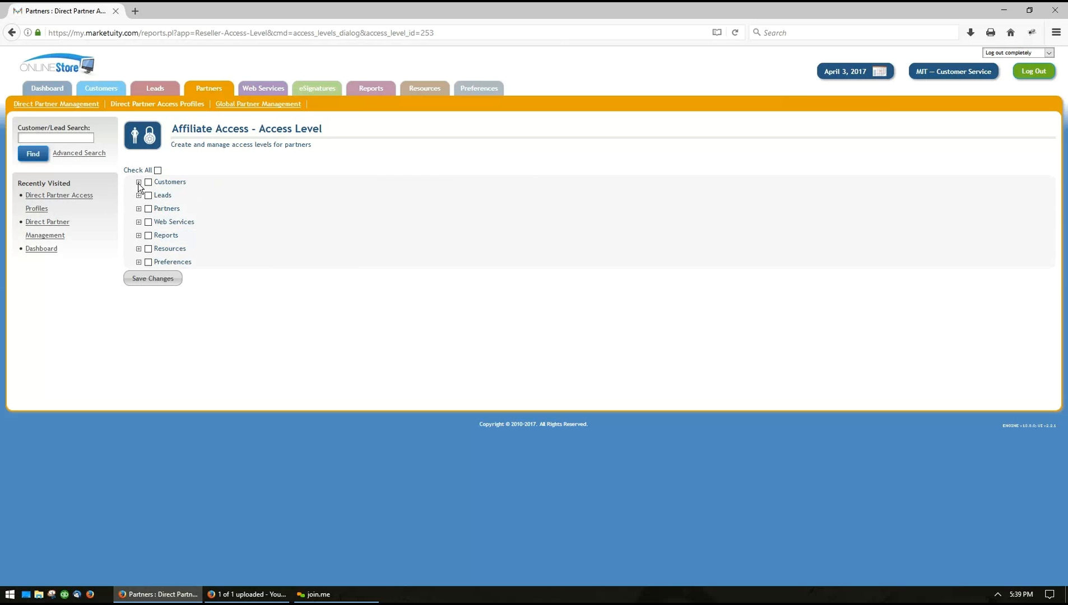
left_click(138, 182)
left_click(139, 222)
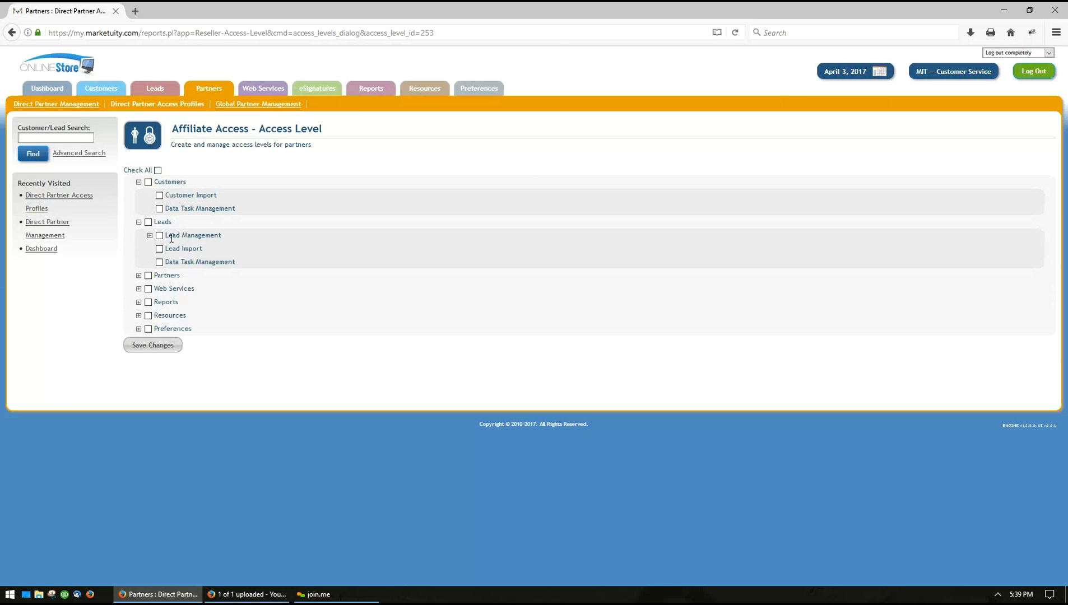
left_click(138, 222)
left_click(139, 182)
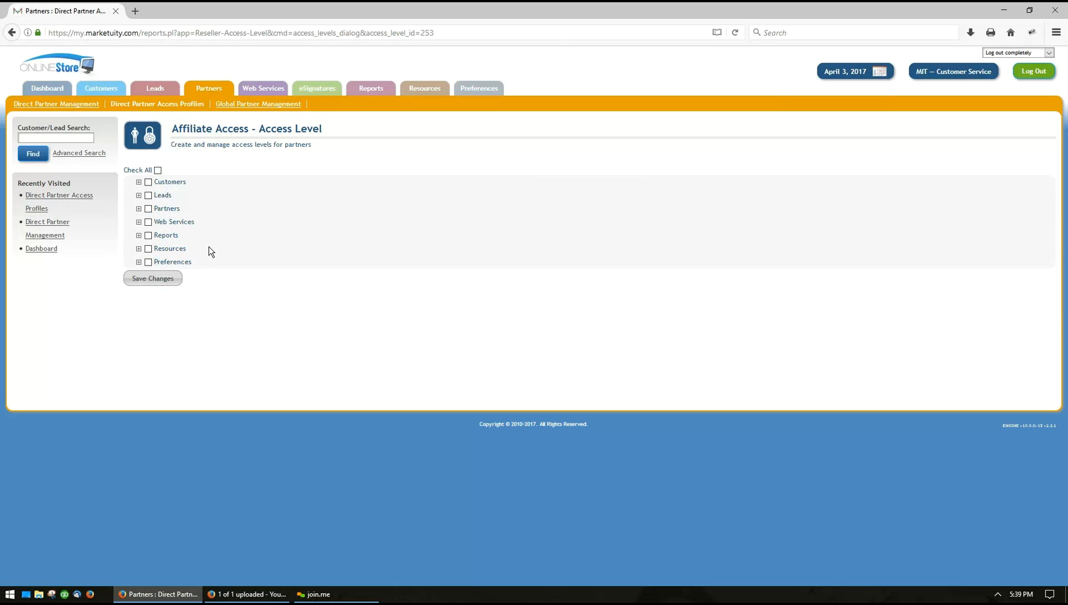
left_click(138, 235)
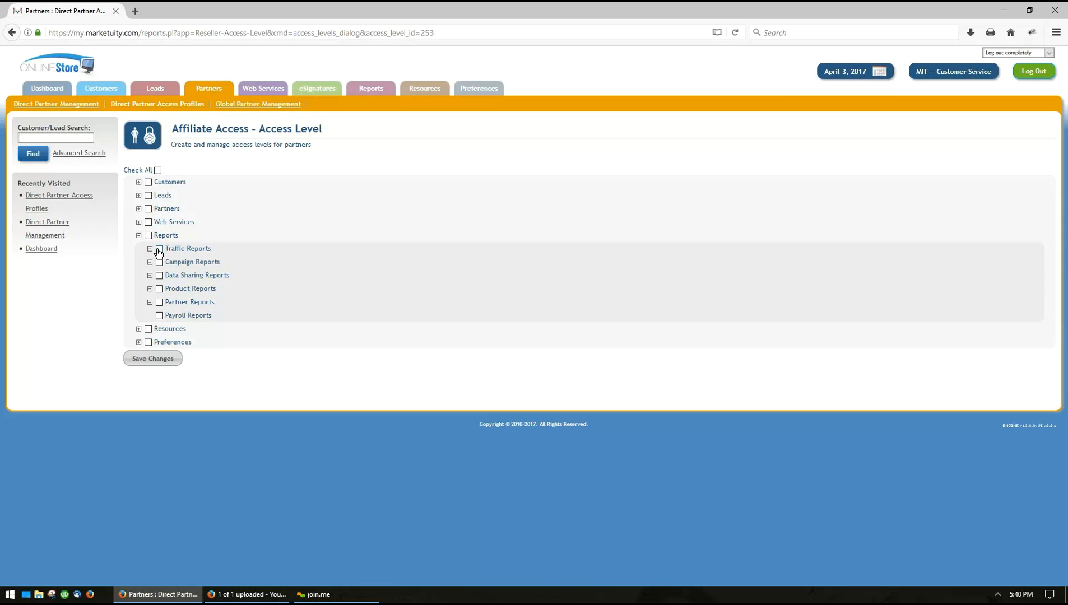
left_click(150, 249)
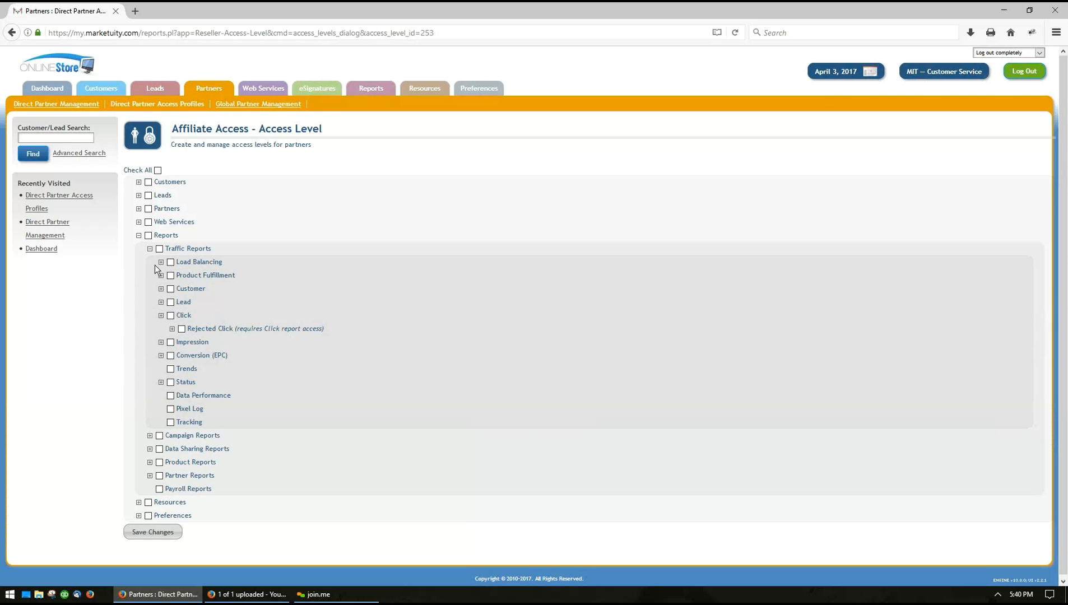
left_click(181, 329)
left_click(171, 302)
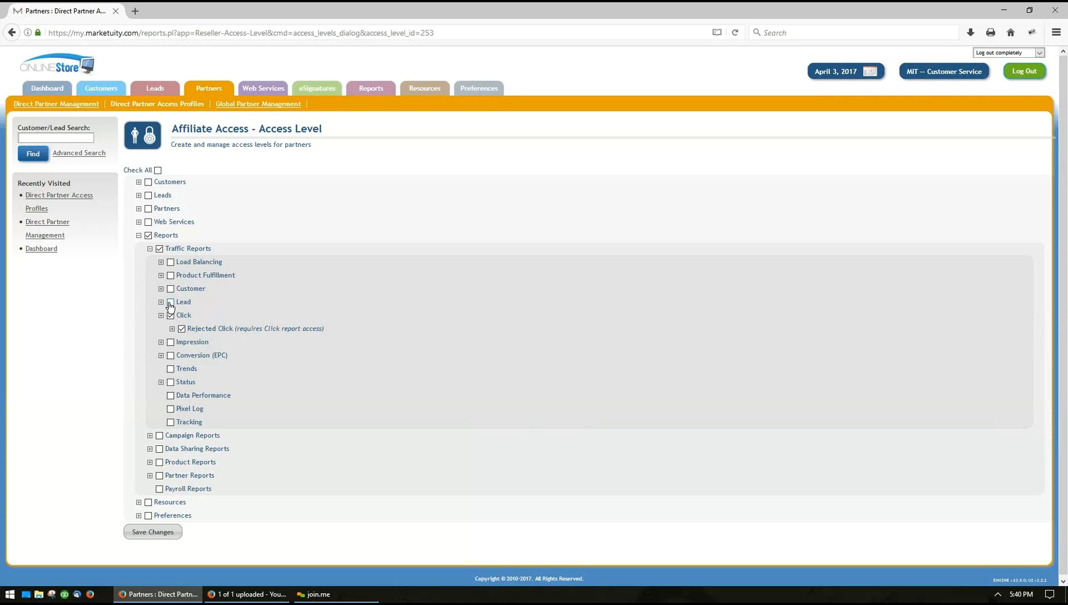
left_click(171, 356)
left_click(171, 409)
Also grant Preferences and Resources > Help Videos, then save the permissions
left_click(149, 517)
left_click(139, 502)
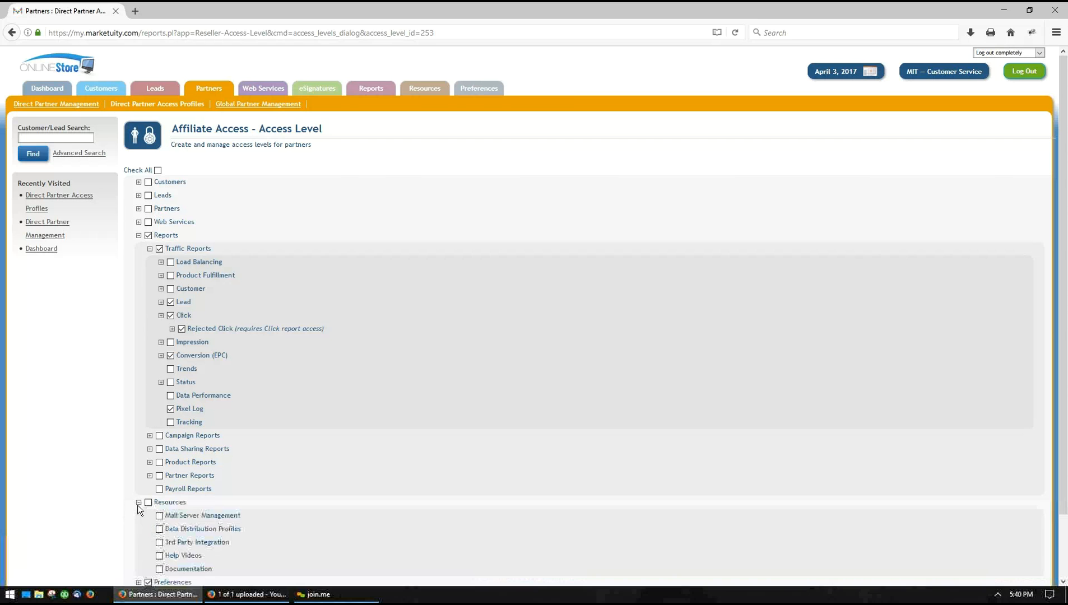
scroll(296, 527, "down", 2)
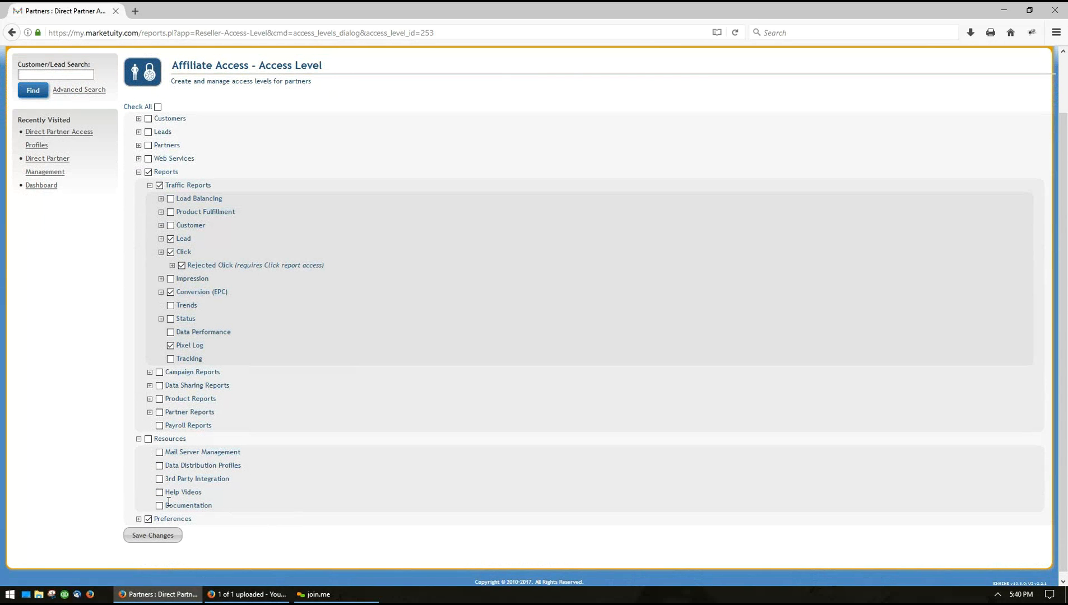
left_click(160, 492)
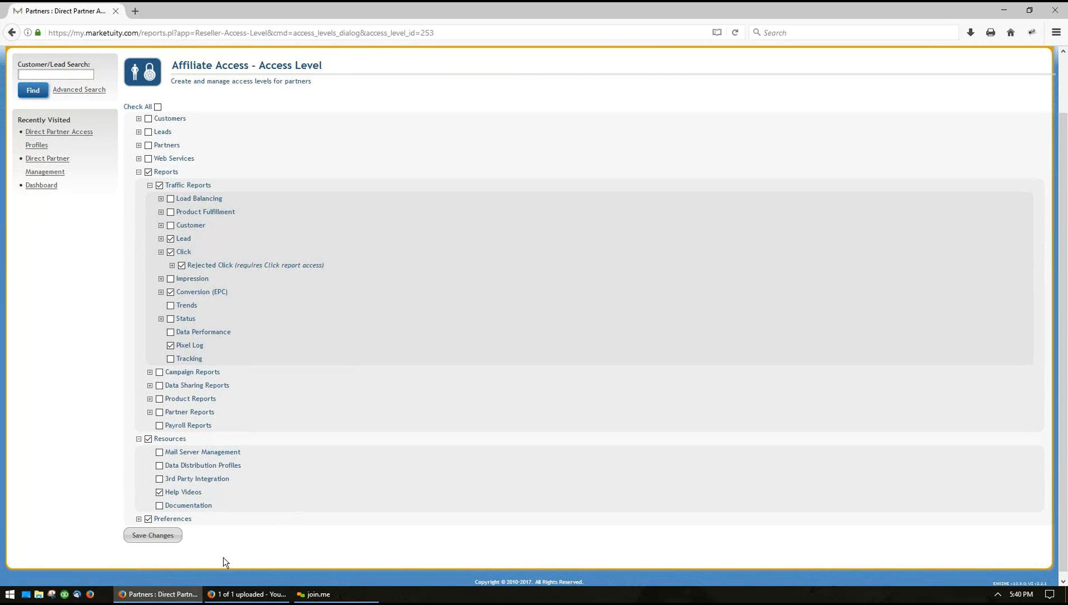
left_click(165, 537)
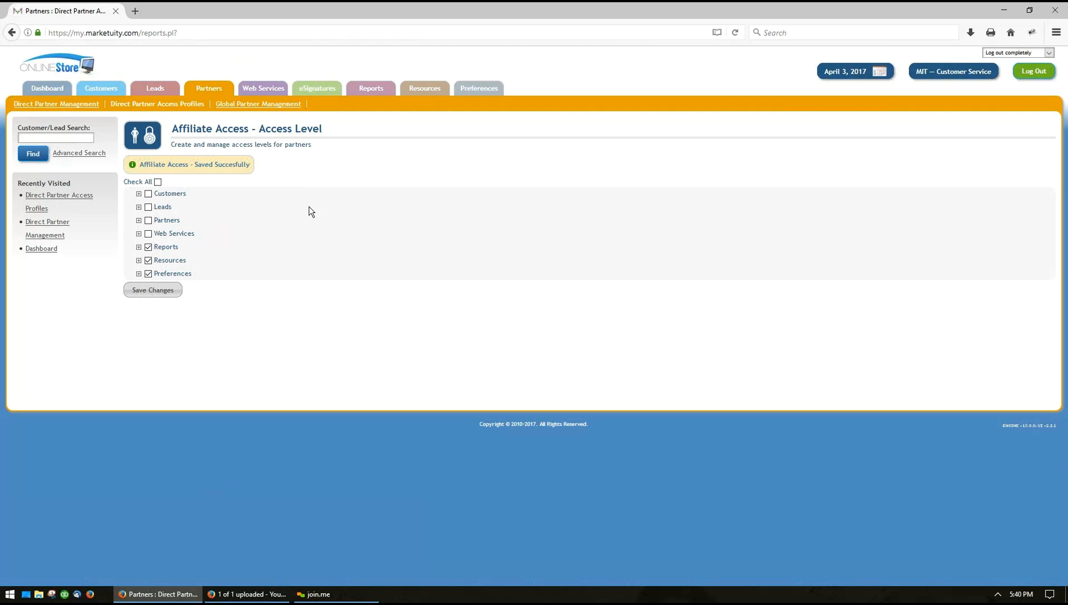
Begin a new direct partner with Affiliate Access chosen as its access level
left_click(60, 104)
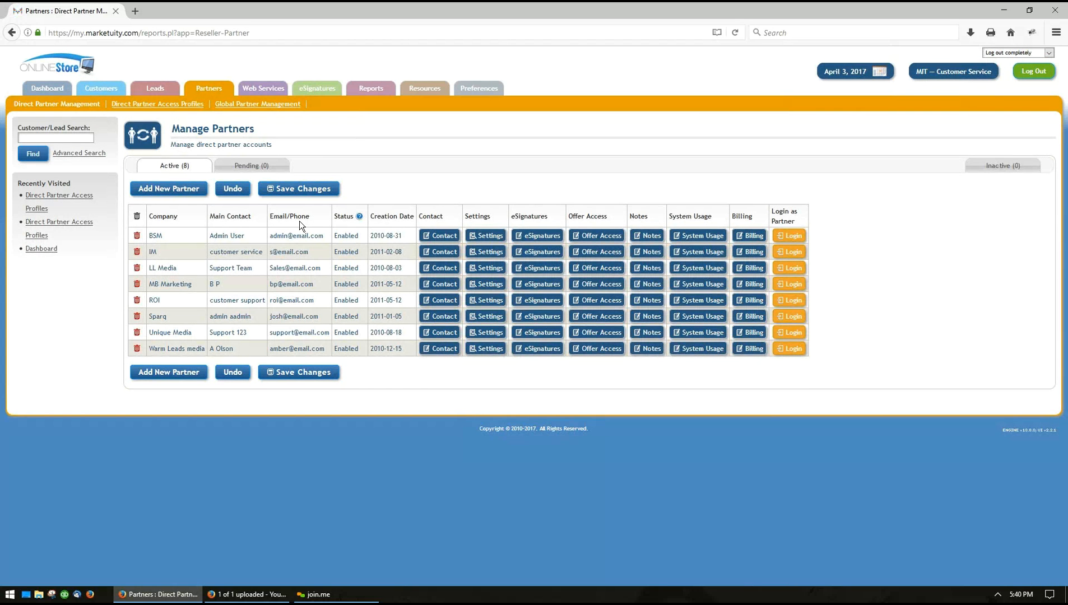
left_click(171, 195)
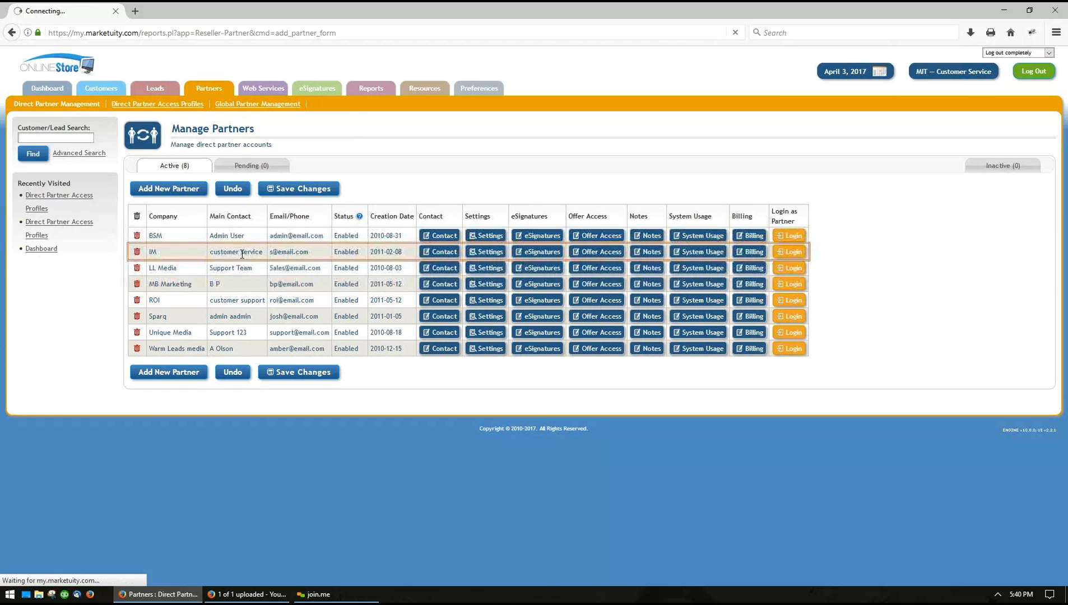
left_click(244, 197)
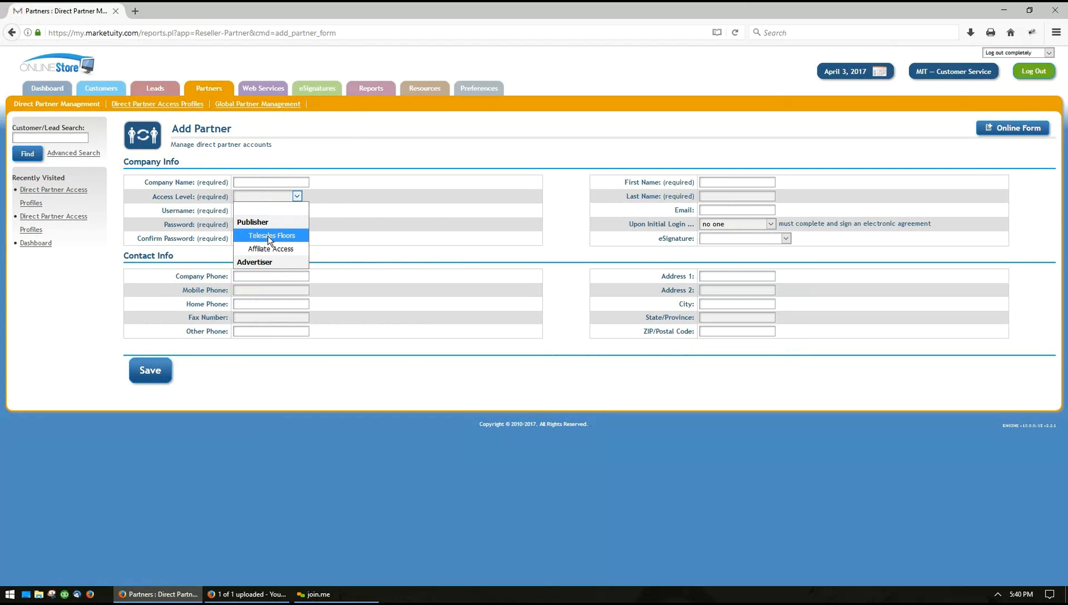
left_click(274, 249)
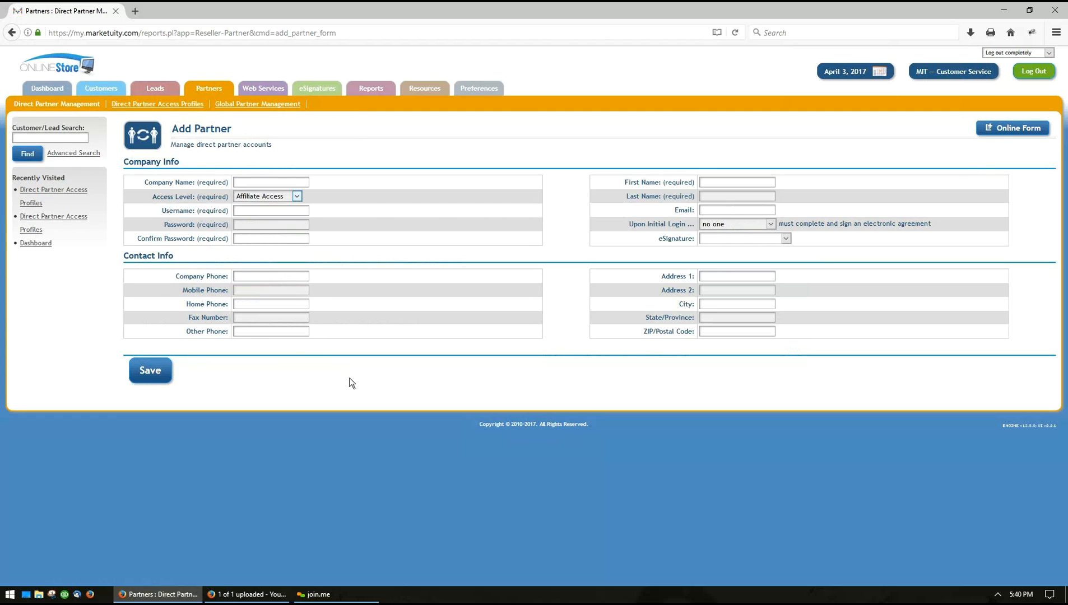
left_click(267, 182)
left_click(723, 225)
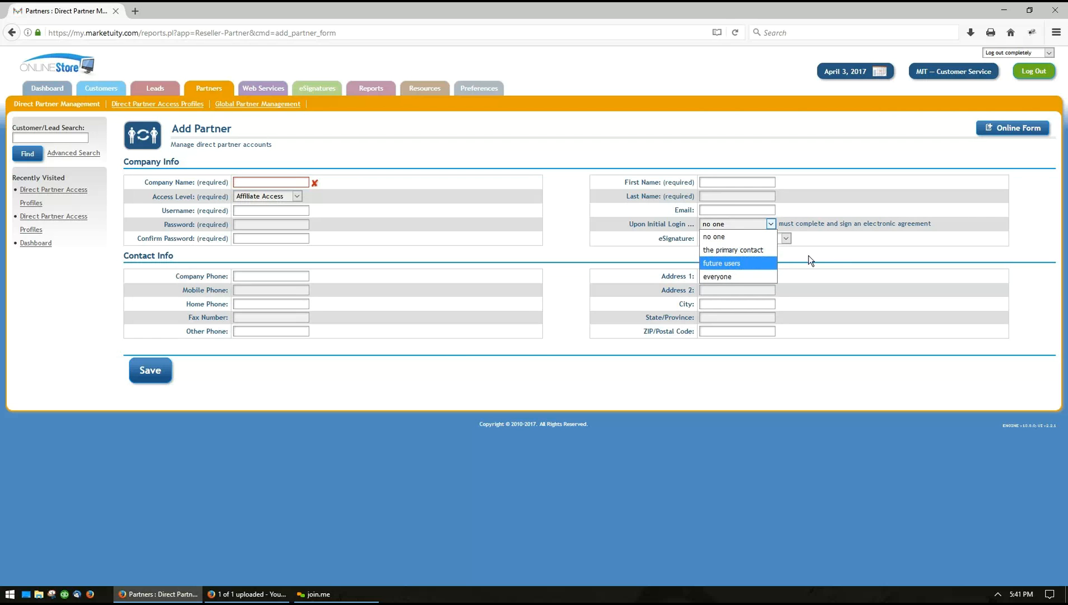
left_click(833, 252)
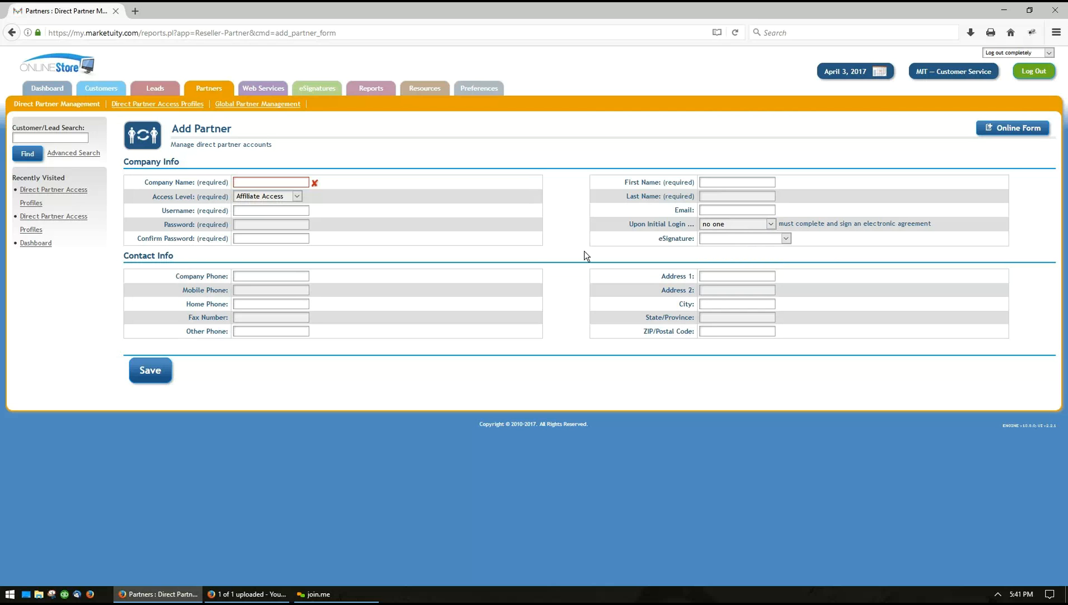
left_click(718, 223)
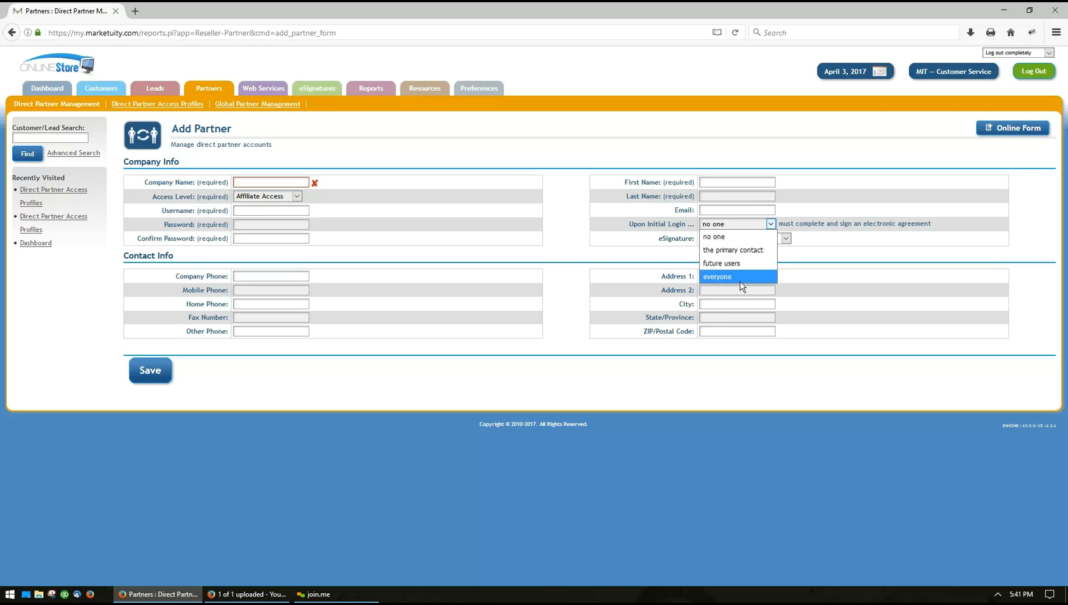
left_click(735, 251)
left_click(723, 224)
left_click(717, 239)
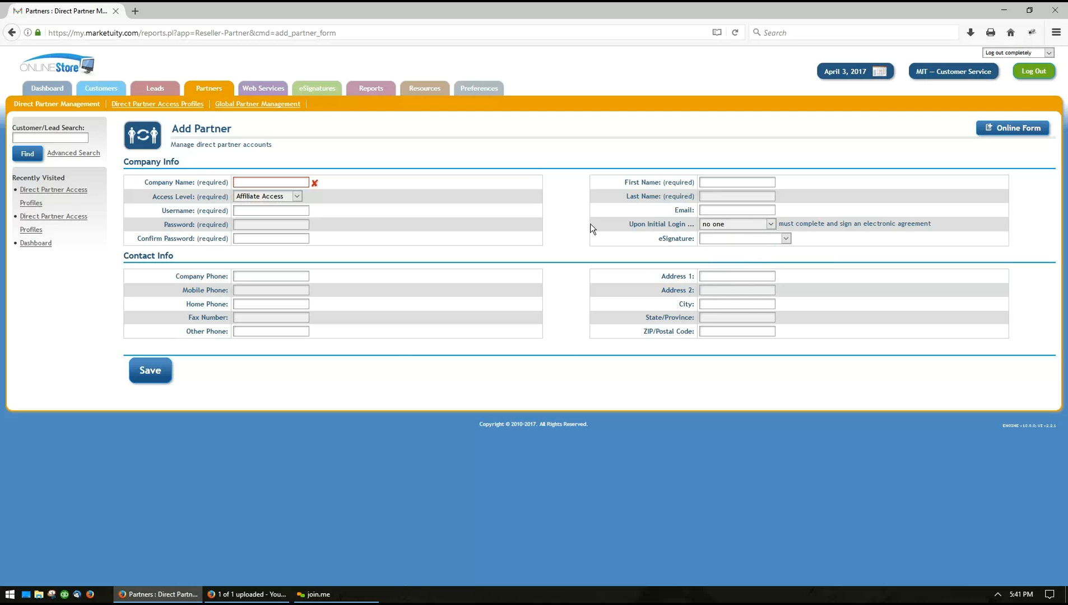
Open the Online Form page and select the never-expiring partner application link
mouse_move(311, 92)
left_click(1014, 130)
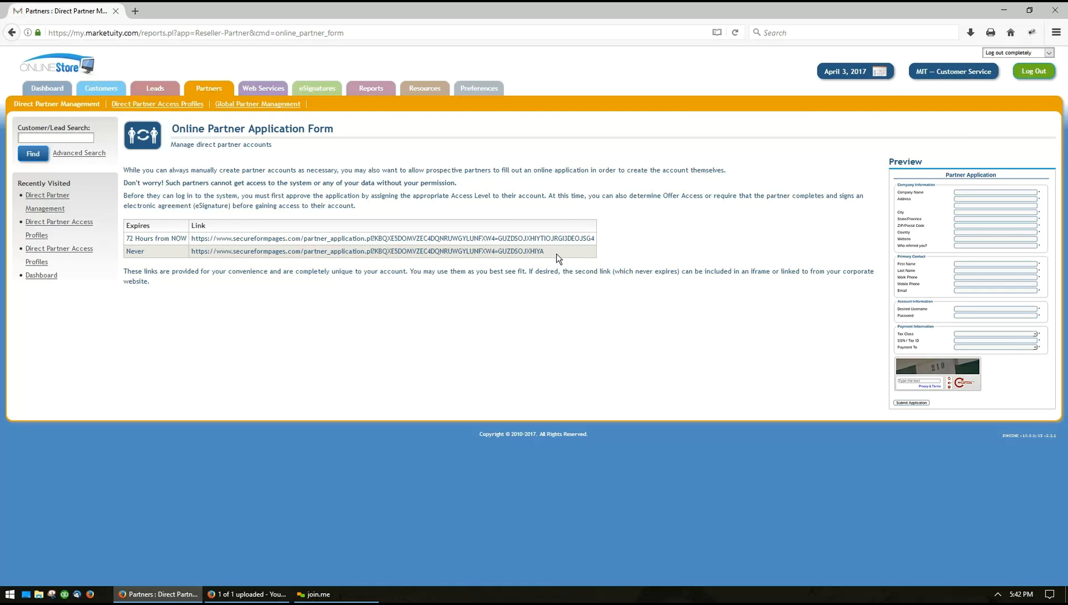
left_click_drag(554, 249, 134, 255)
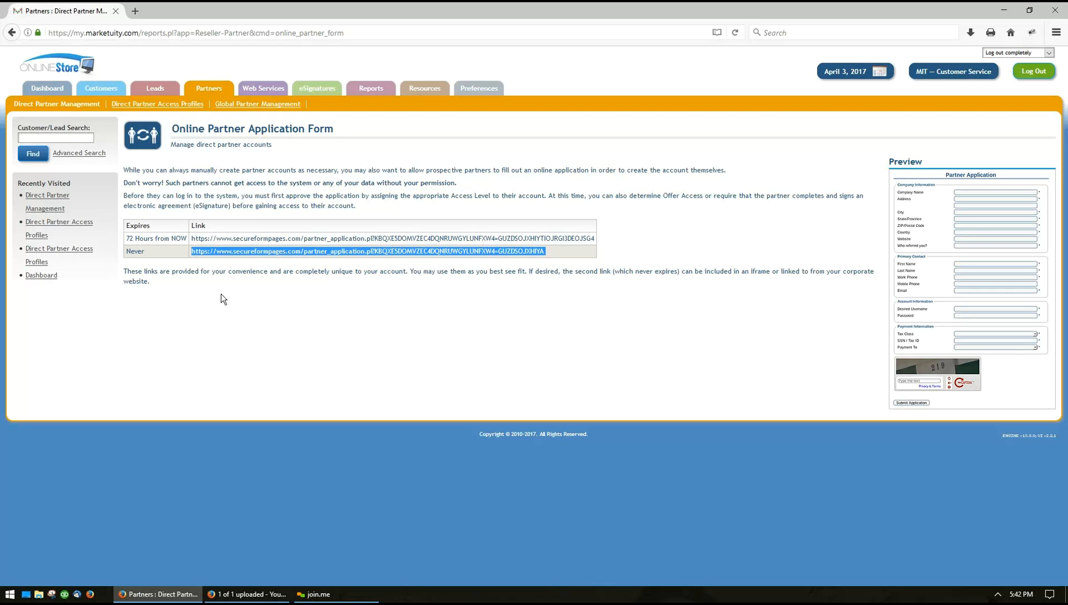
left_click(582, 239)
left_click_drag(594, 238, 187, 237)
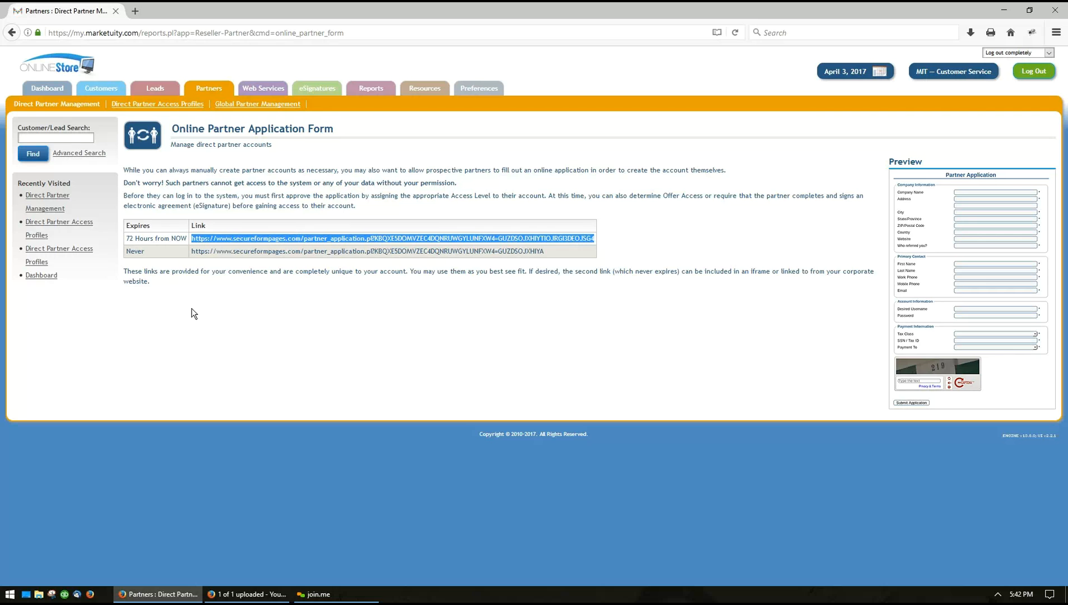
left_click(194, 312)
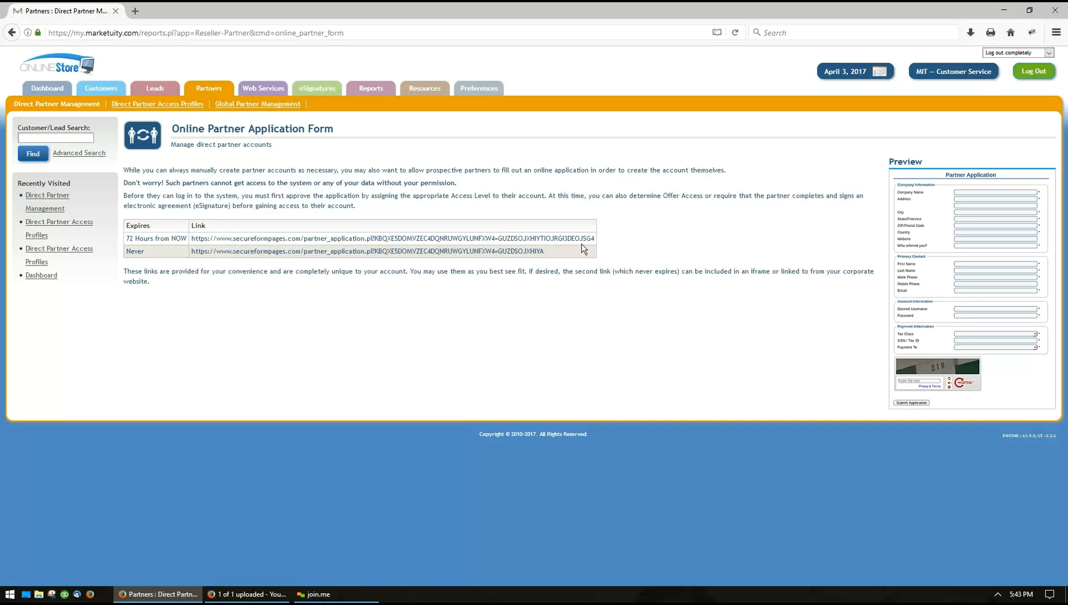
left_click_drag(546, 251, 194, 253)
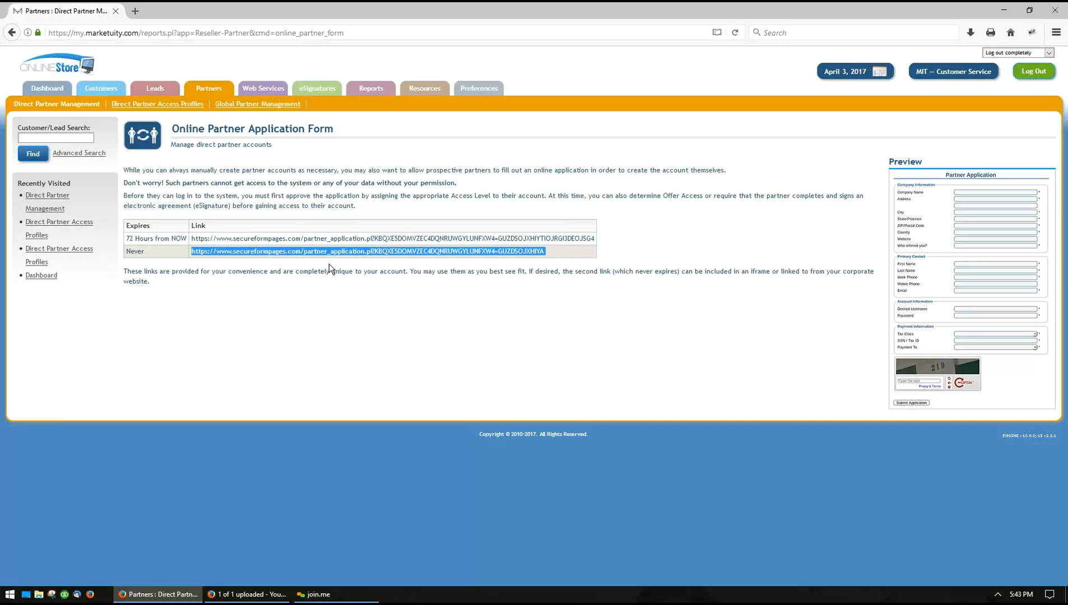
Load the partner application form from the application link in a new browser tab
key("ctrl+l")
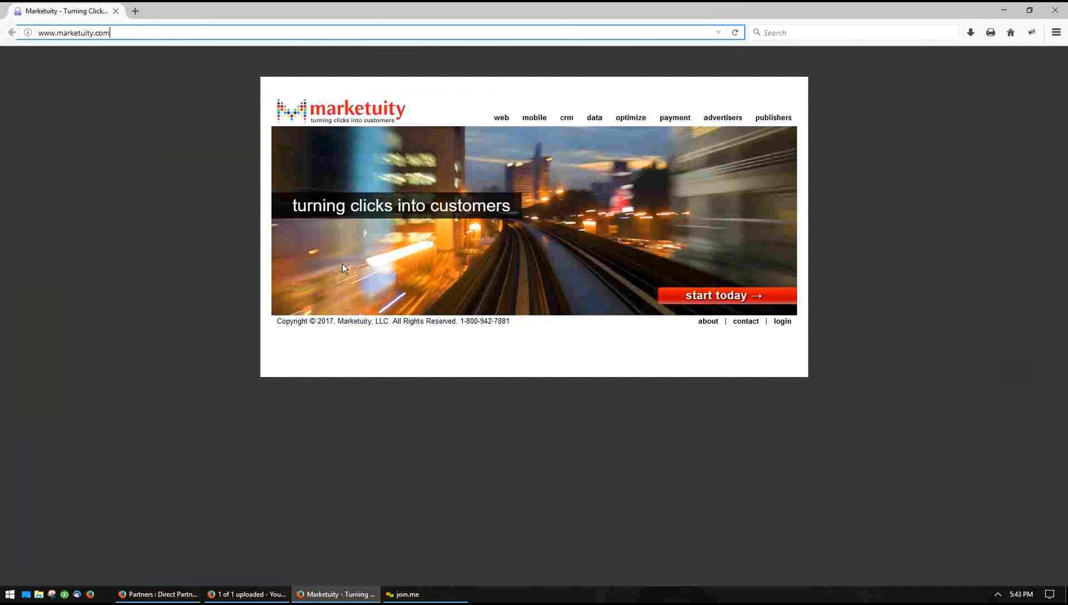
key("ctrl+v")
key("ctrl+a")
type("www.vrbo.org/")
key("Return")
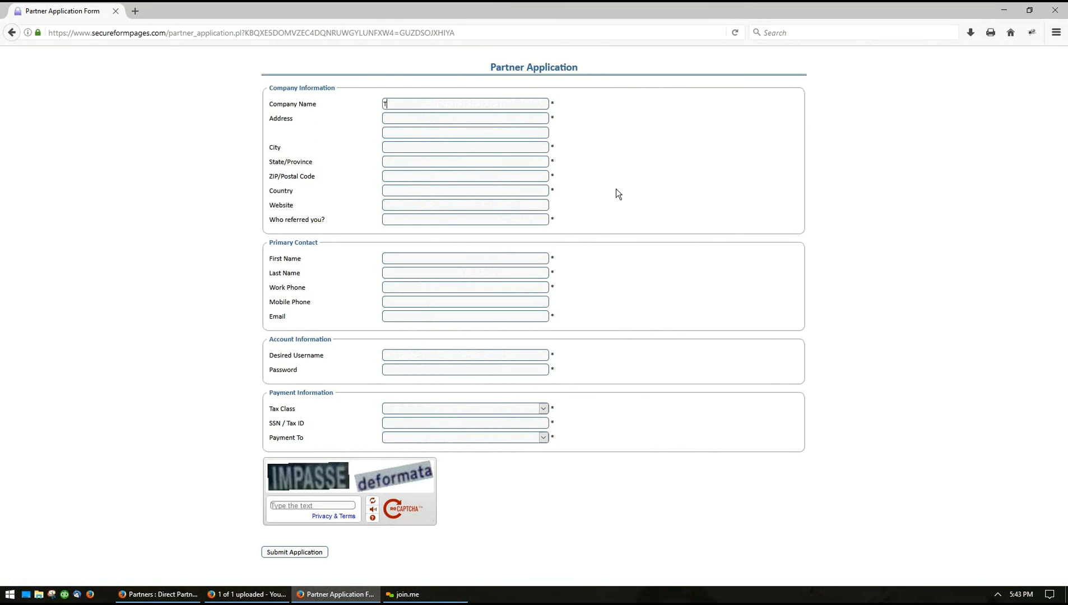
Fill in company name 'Test' with its street, city, state, ZIP and website
type("Test")
key("Tab")
type("123")
key("Tab")
key("Tab")
type("City")
key("Tab")
type("ST")
key("Tab")
type("85858USA")
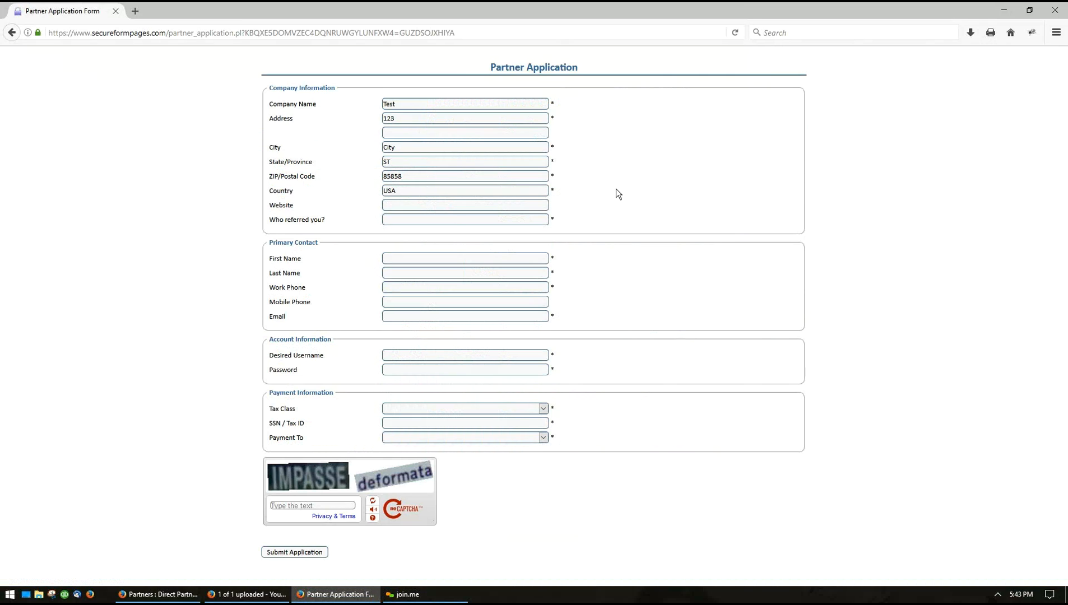
key("Tab")
type("www.www.com")
type("google")
type("test")
Enter the contact's last name, work phone, e-mail, username and account password
key("Tab")
type("account")
key("Tab")
key("Tab")
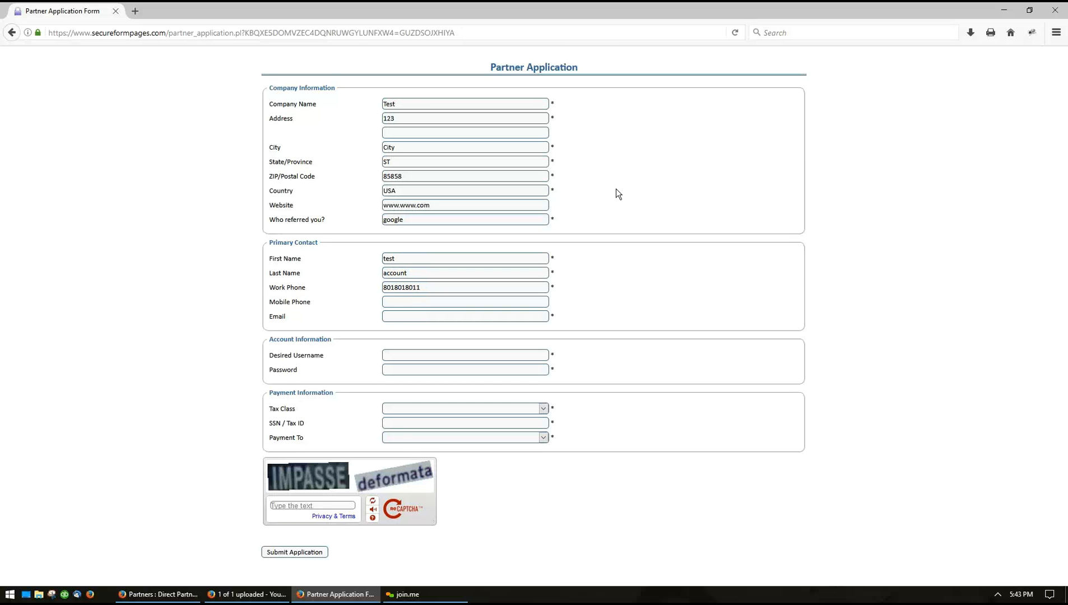
key("Tab")
type("email@email.com")
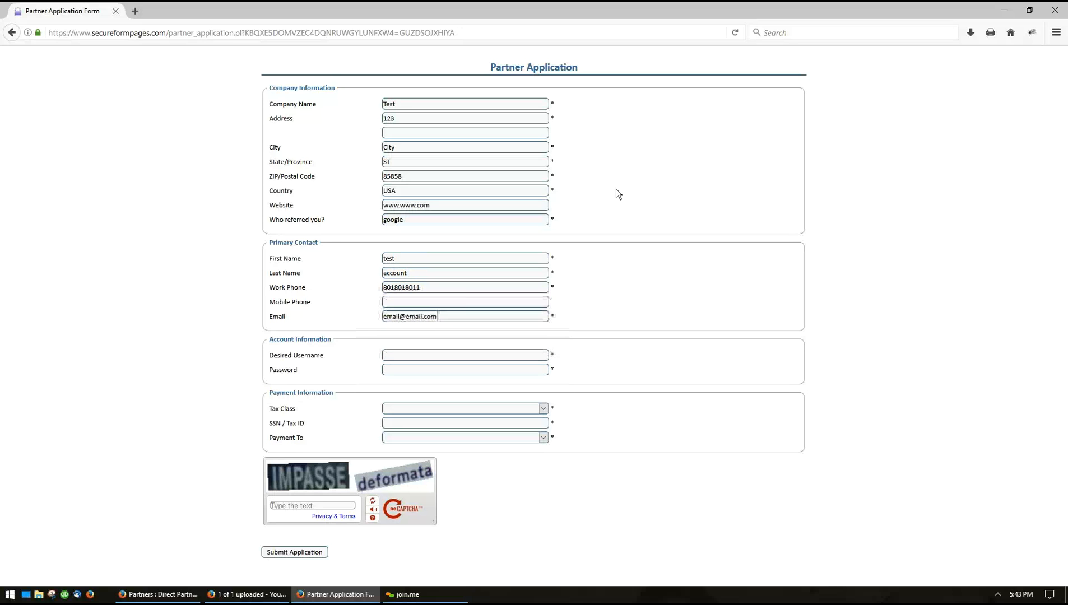
key("Tab")
type("test")
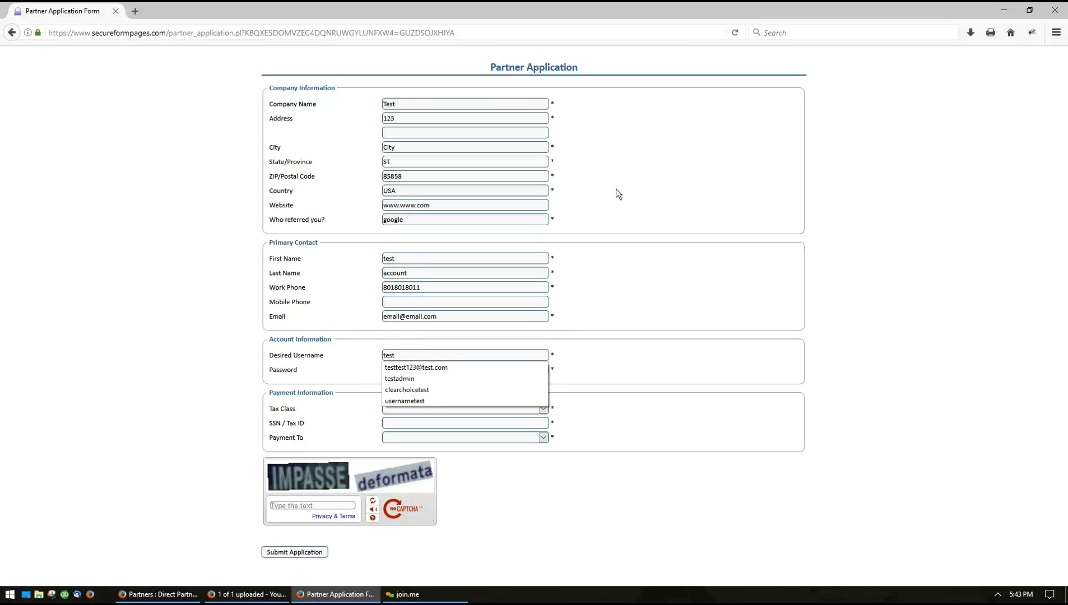
type("test123")
key("Tab")
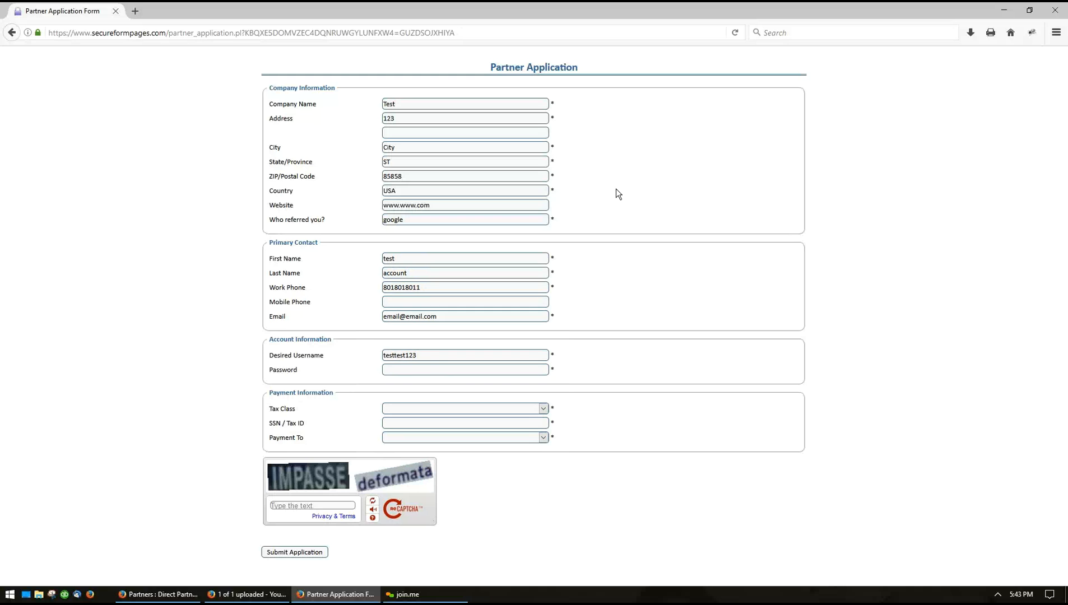
type("testtest")
key("Tab")
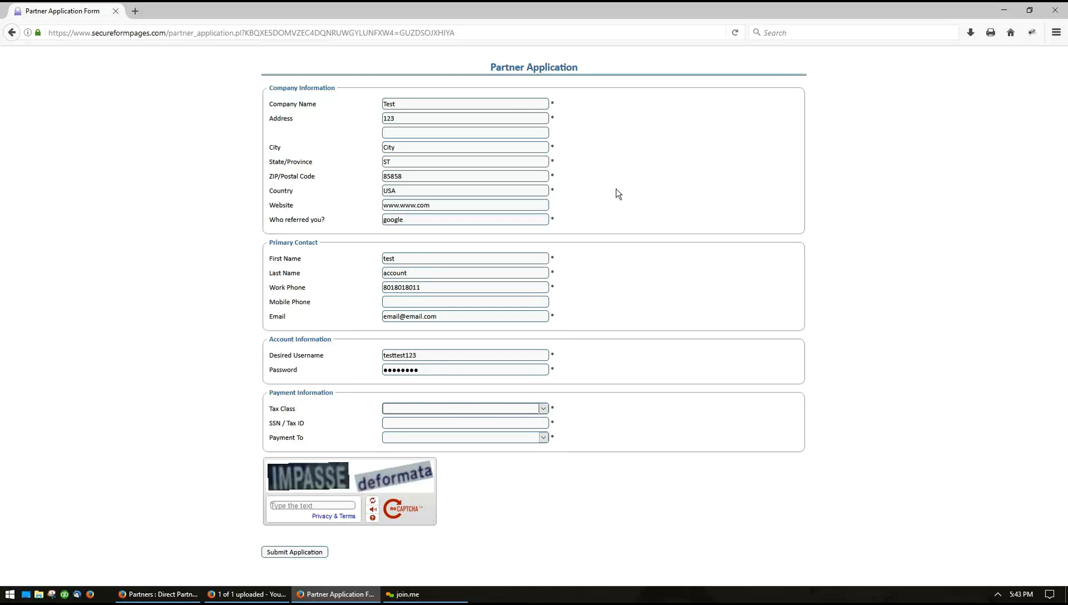
Set tax class to Other, enter the Tax ID, and send payments to Company
left_click(432, 410)
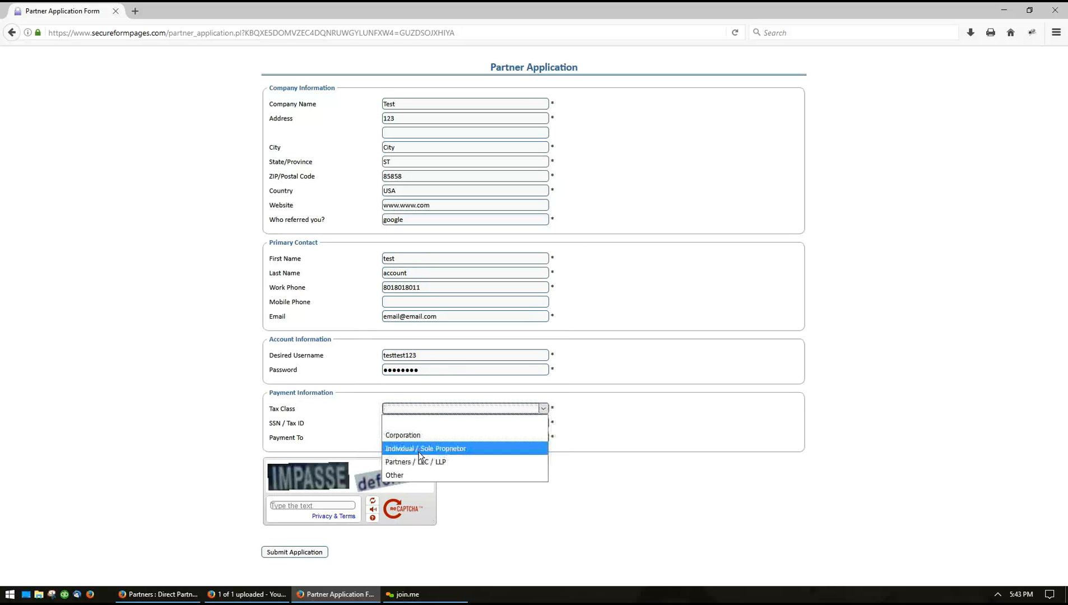
left_click(414, 473)
left_click(402, 424)
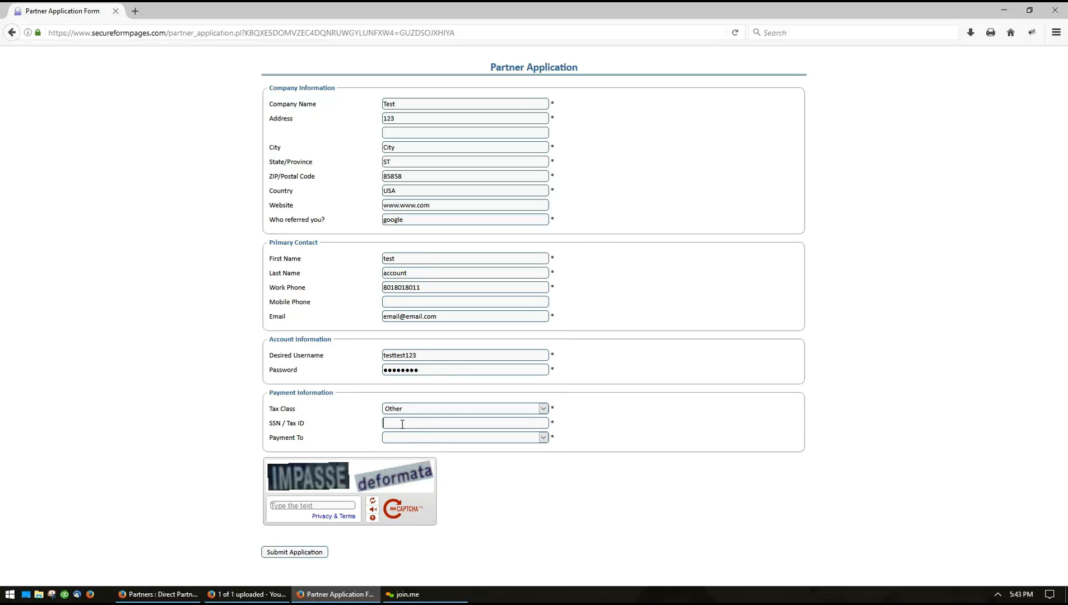
type("123456")
left_click(409, 438)
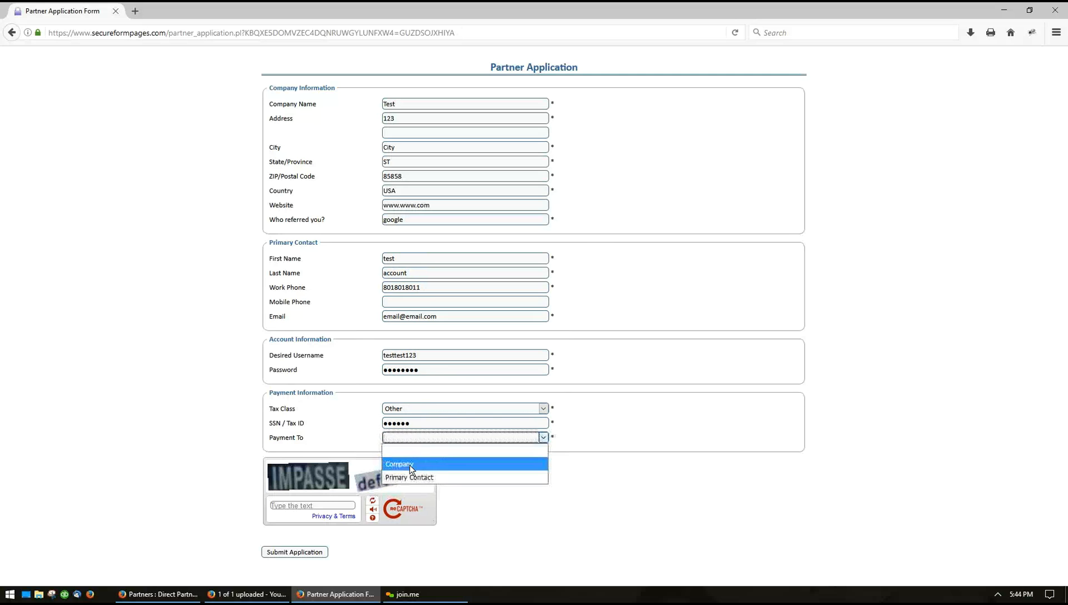
left_click(405, 465)
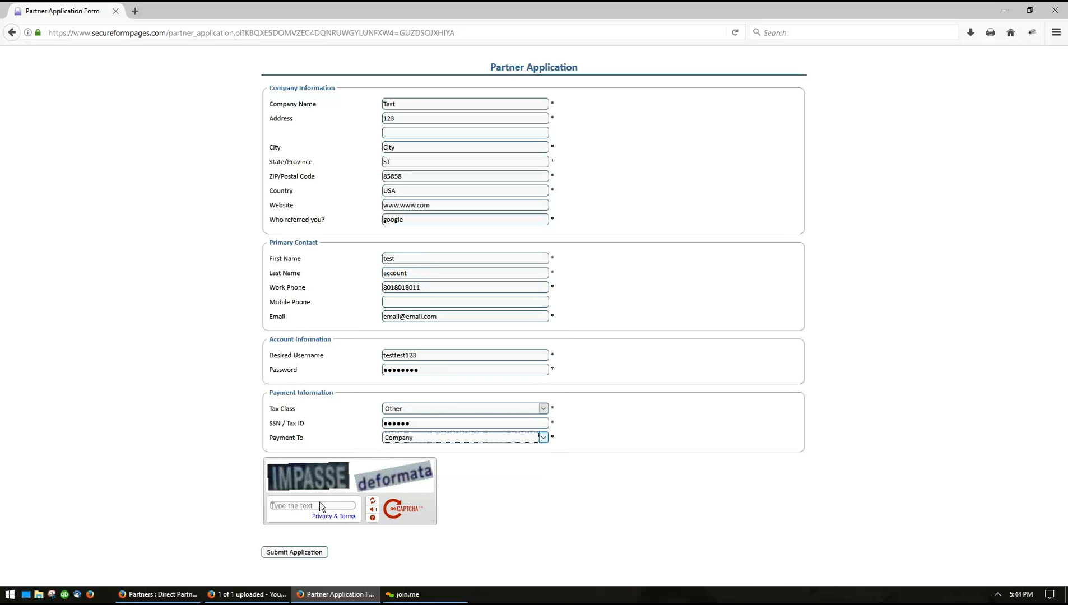
Answer the captcha and submit the partner application
left_click(338, 506)
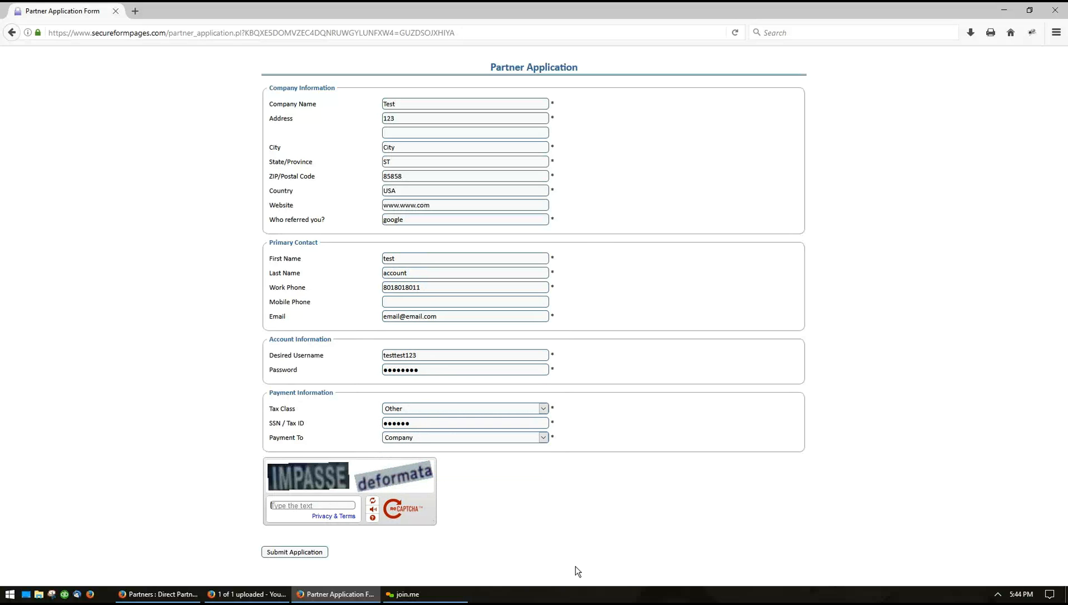
type("impasse deformata")
left_click(296, 553)
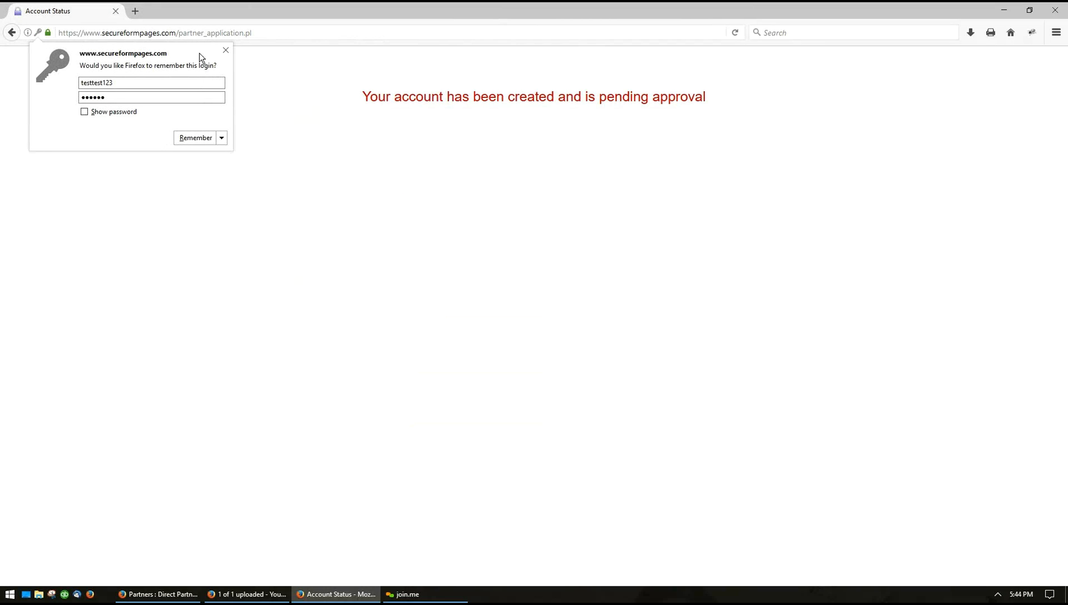
Dismiss Firefox's save-login prompt and go back to OnlineStore's direct partner list
left_click(226, 51)
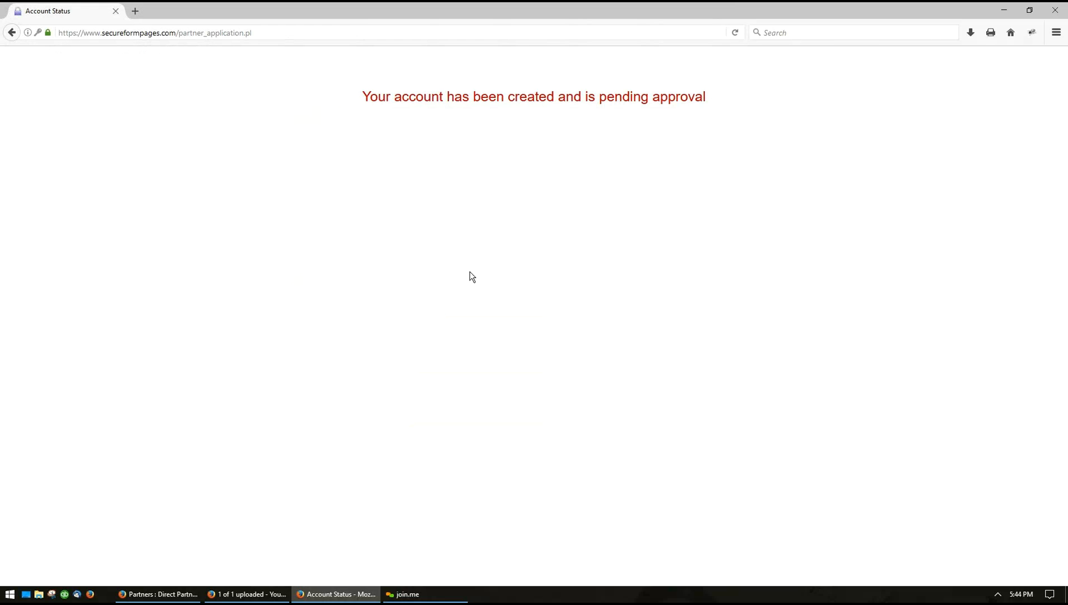
left_click(185, 595)
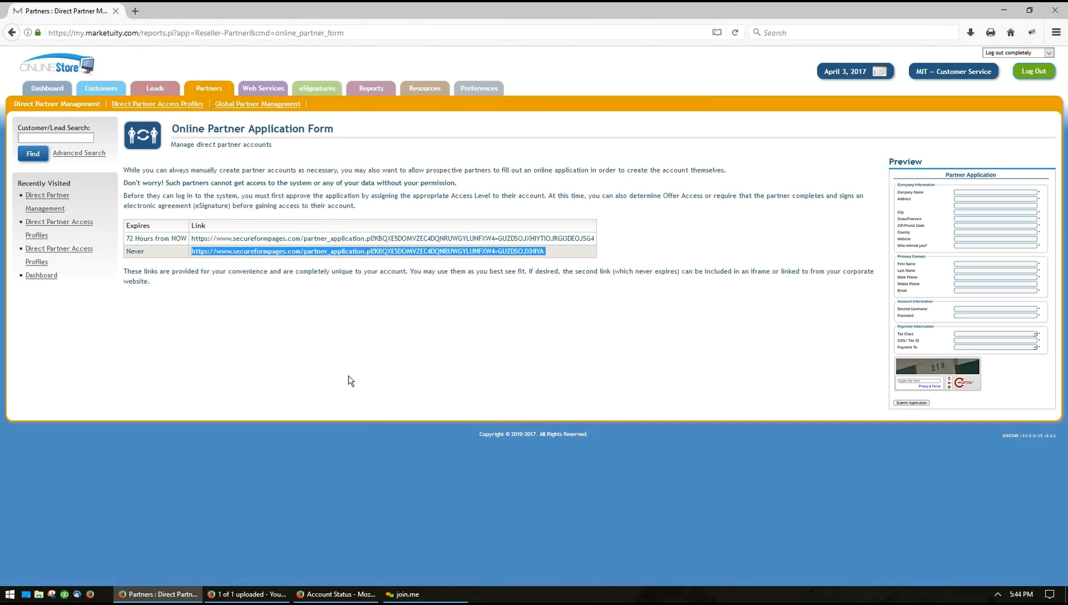
left_click(350, 381)
From the Pending accounts, set the Test partner's access level to Affiliate Access
left_click(207, 89)
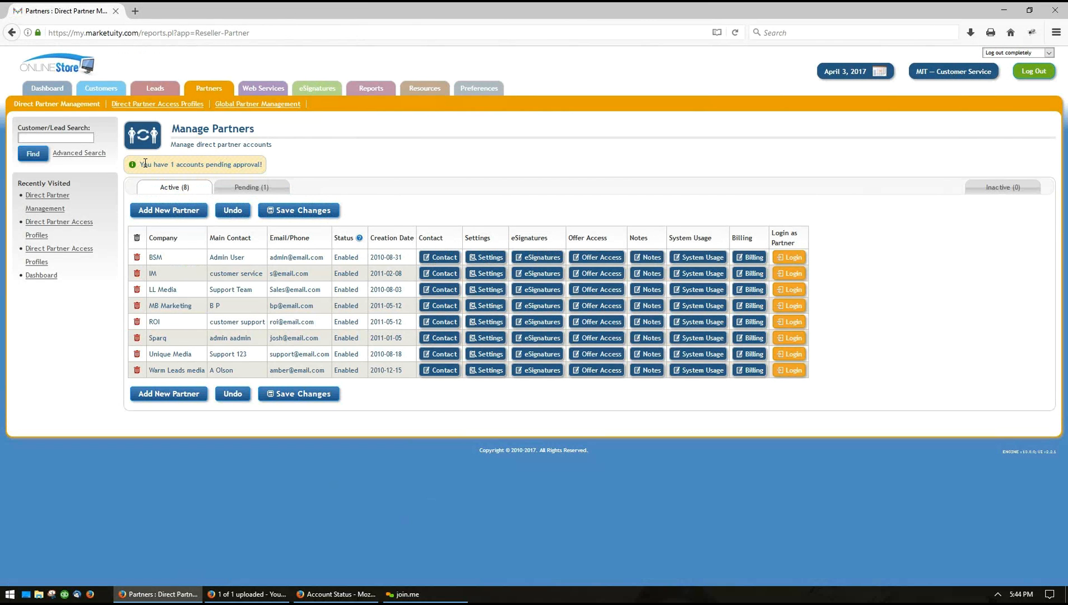
left_click_drag(145, 163, 407, 171)
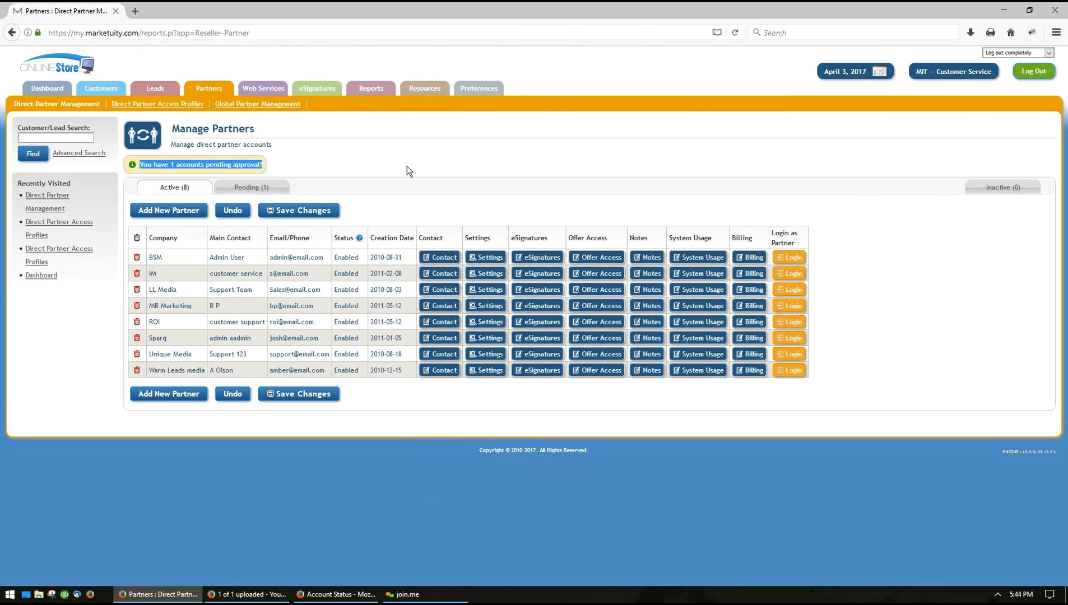
left_click(408, 171)
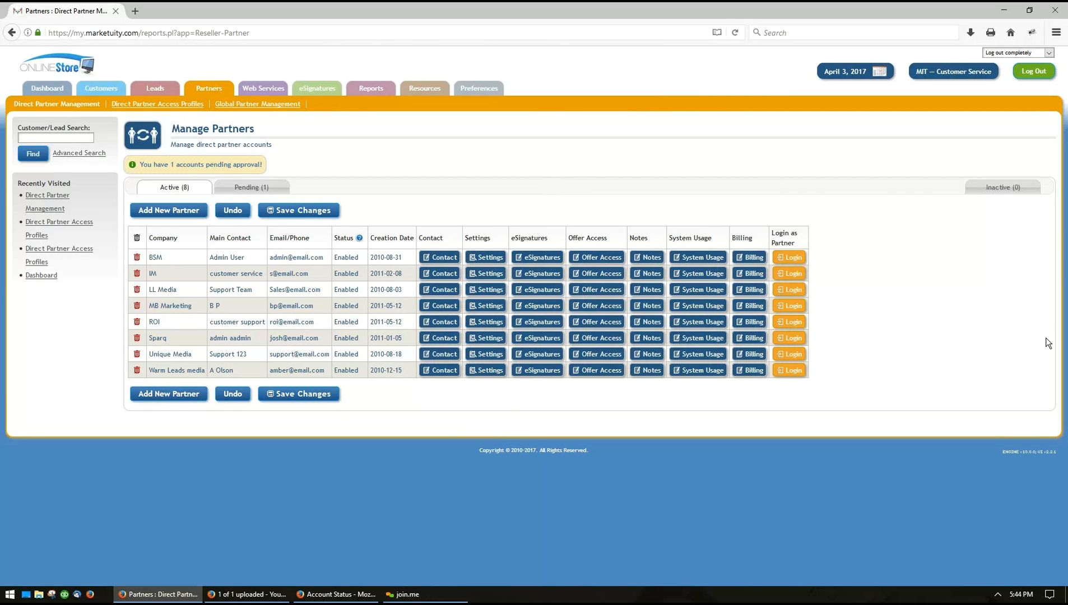
left_click(262, 188)
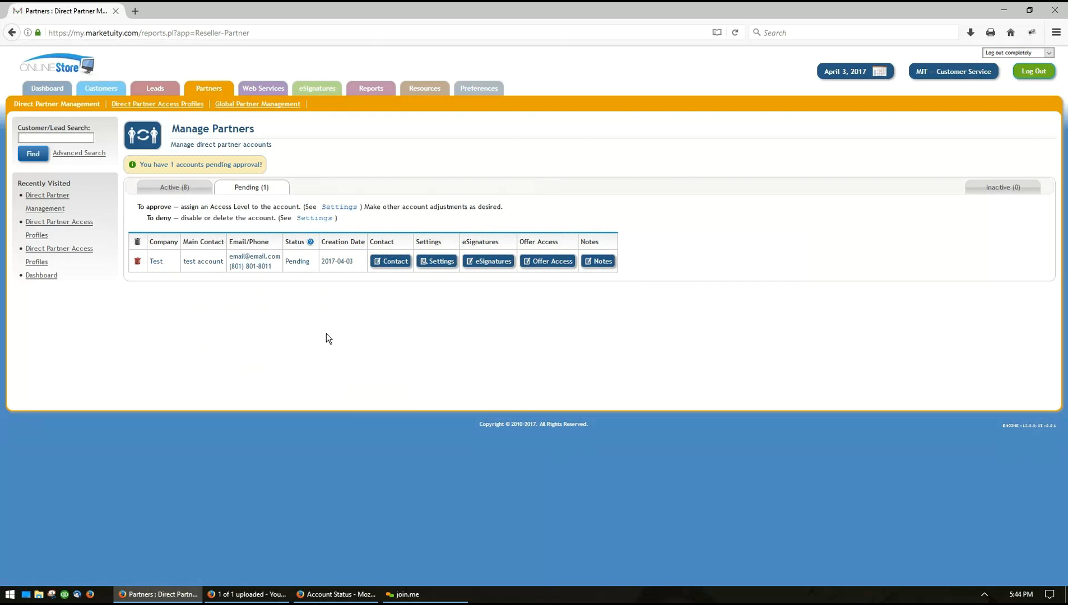
left_click(431, 263)
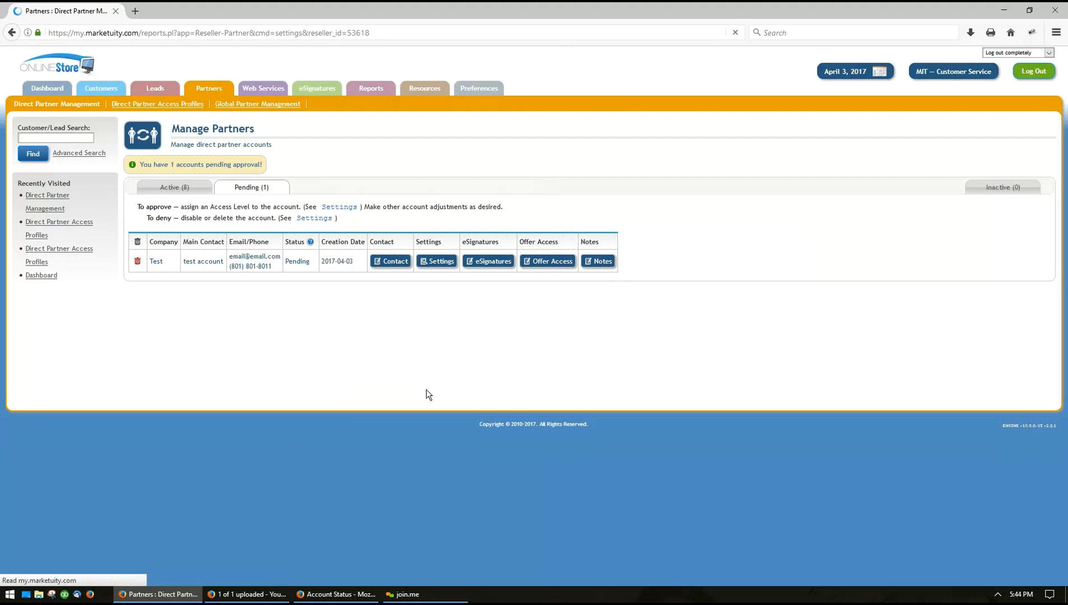
left_click(230, 185)
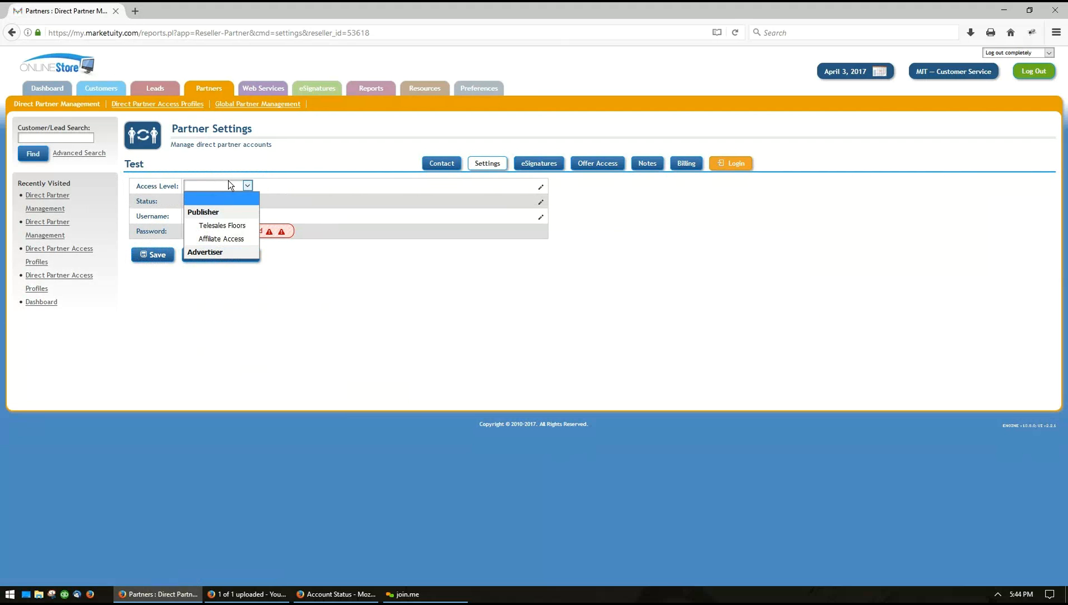
left_click(237, 238)
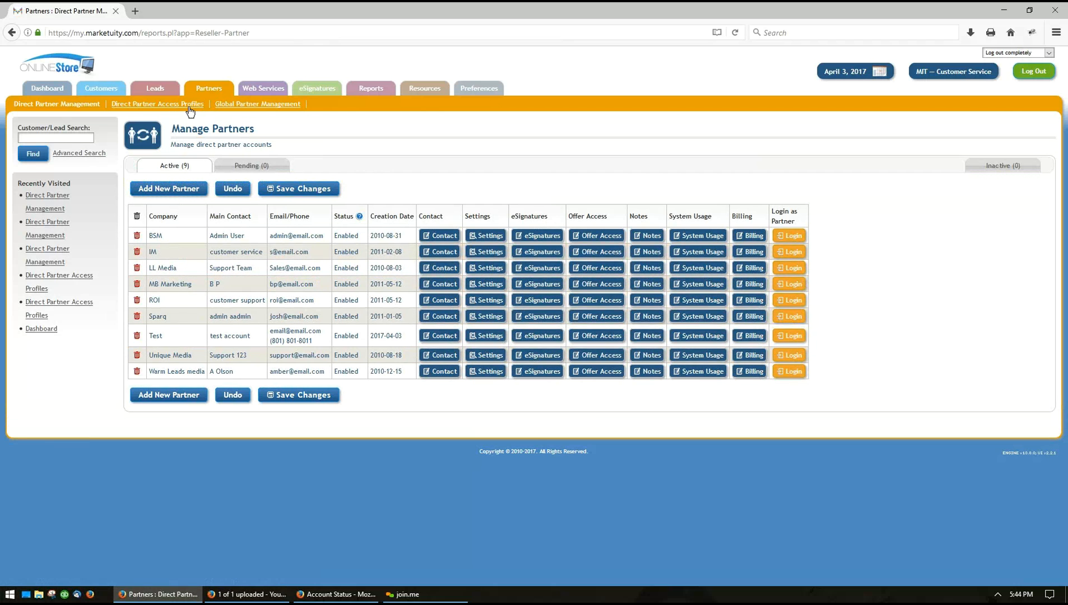
left_click(184, 190)
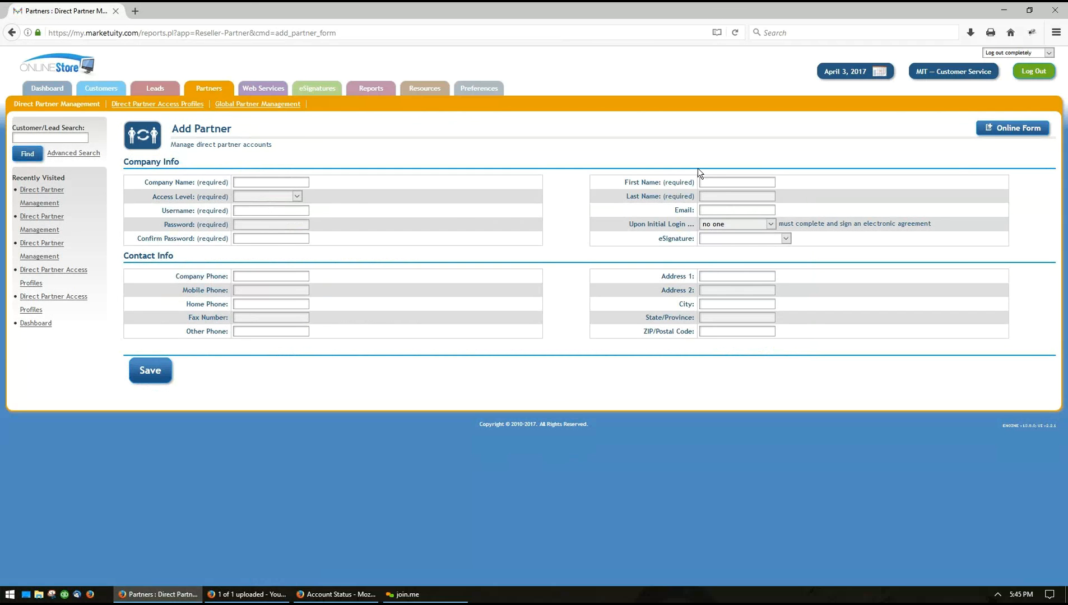
left_click(270, 197)
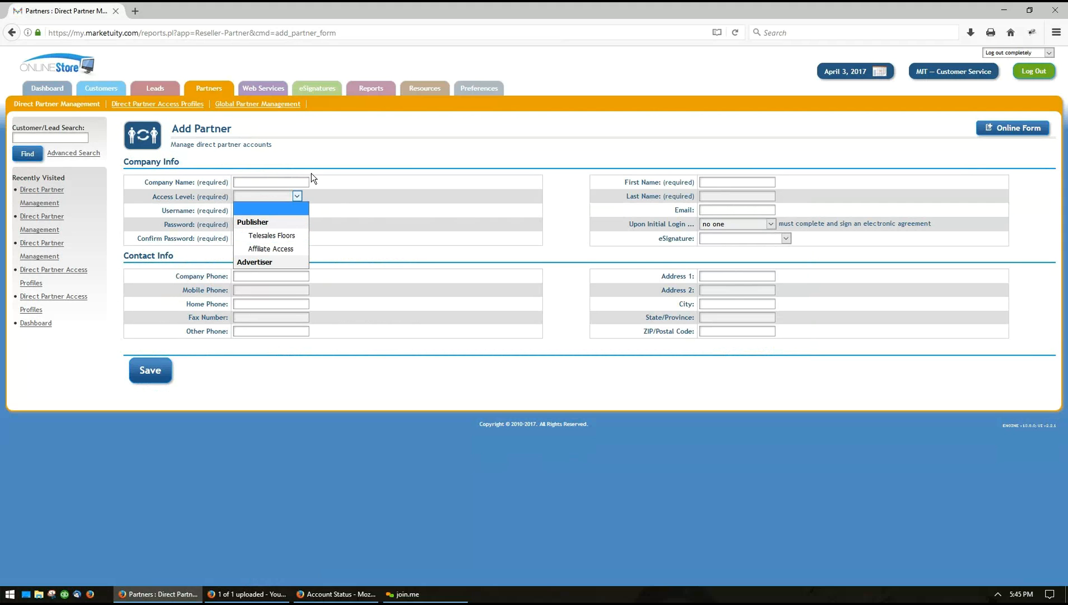
left_click(337, 163)
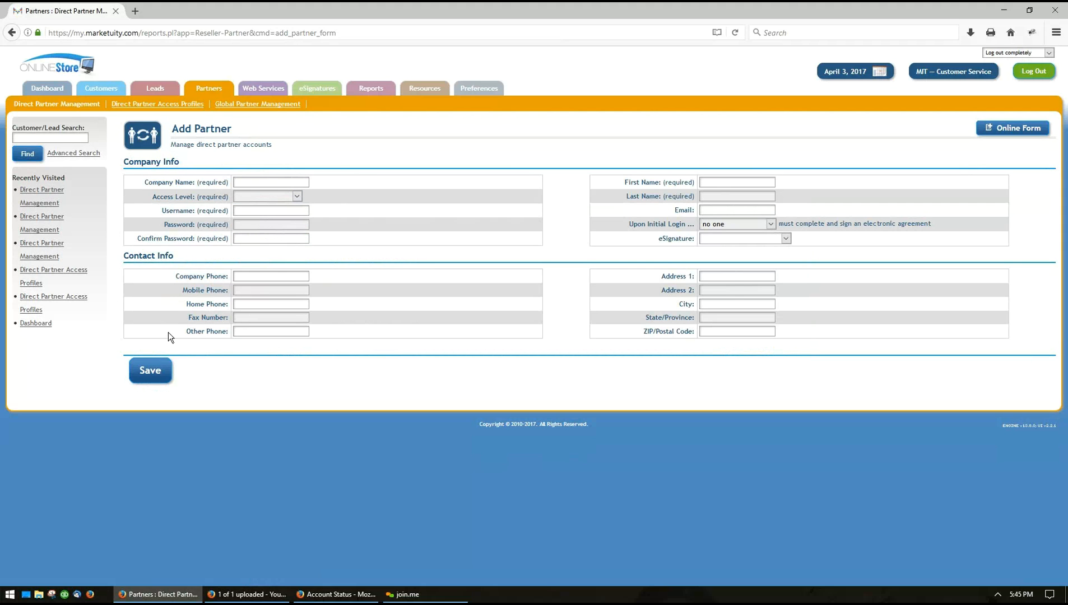
left_click(63, 104)
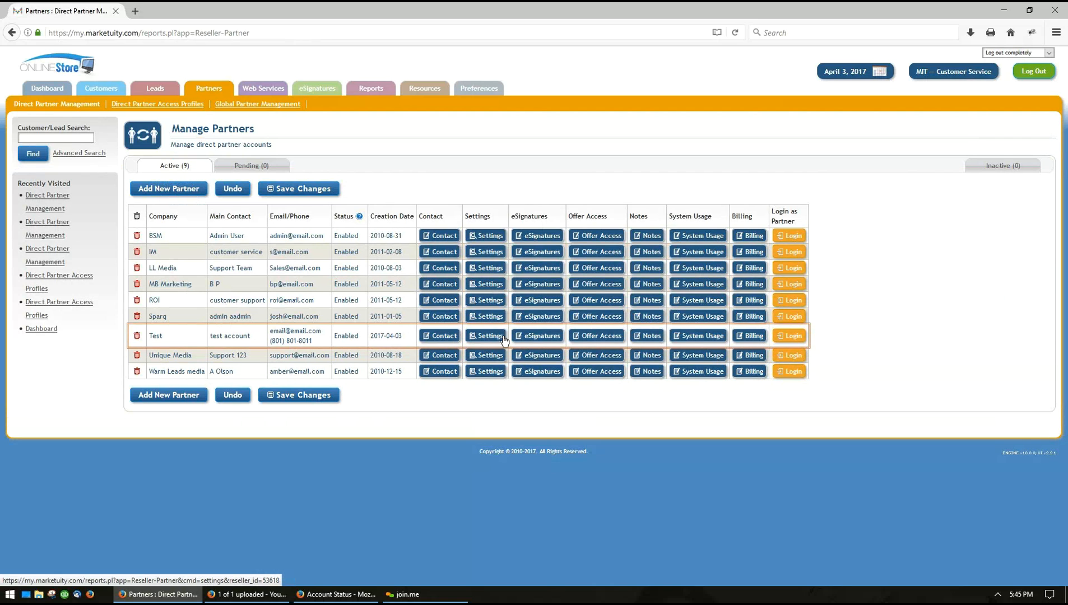
left_click(535, 336)
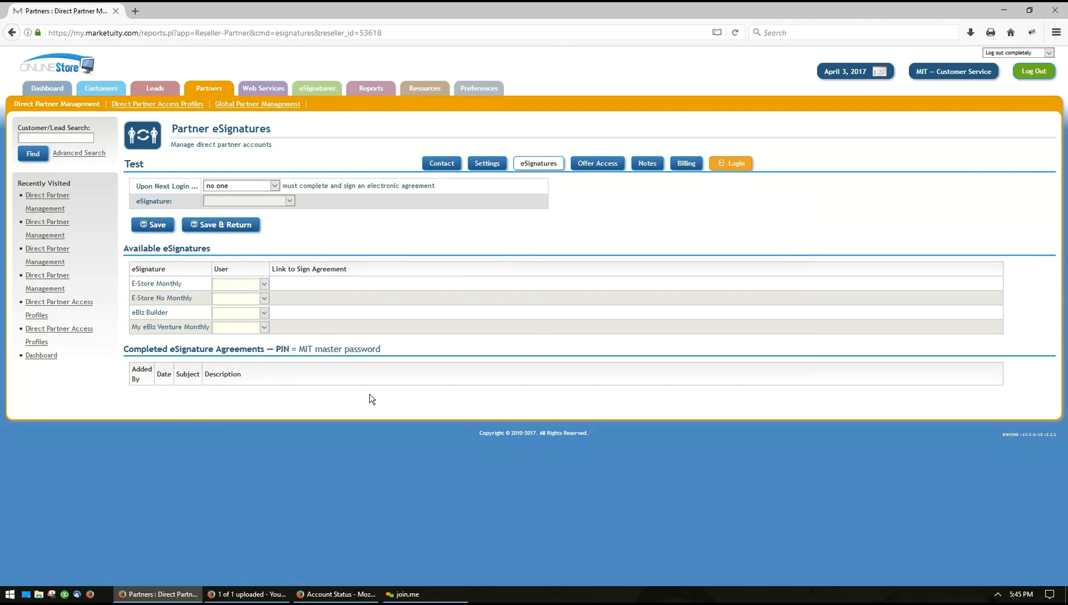
key("alt+Left")
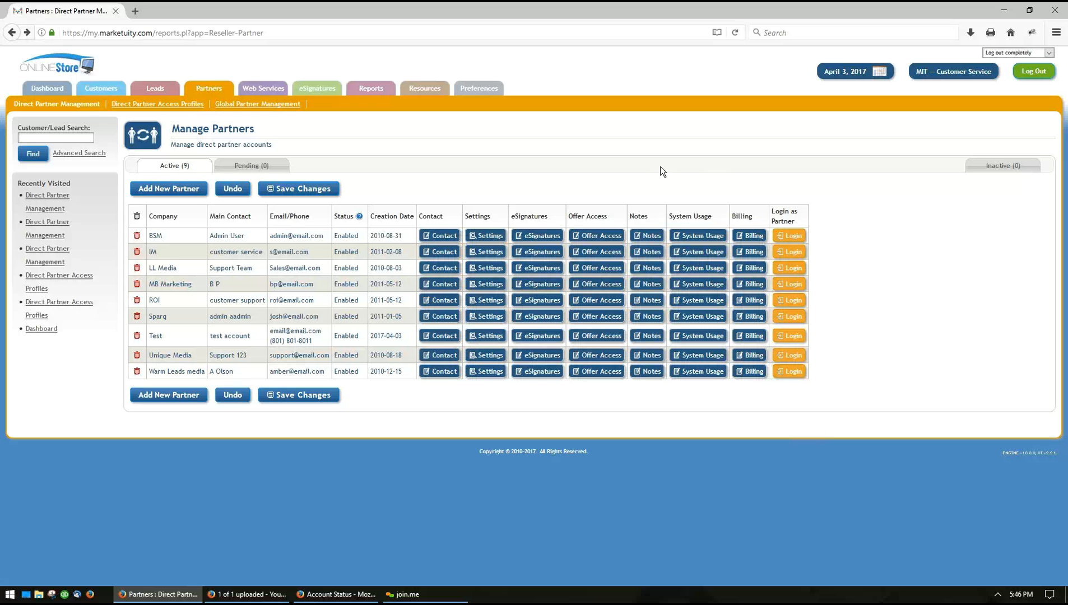
Open Global Partner Management and highlight the company's own Global Connect code
left_click(266, 105)
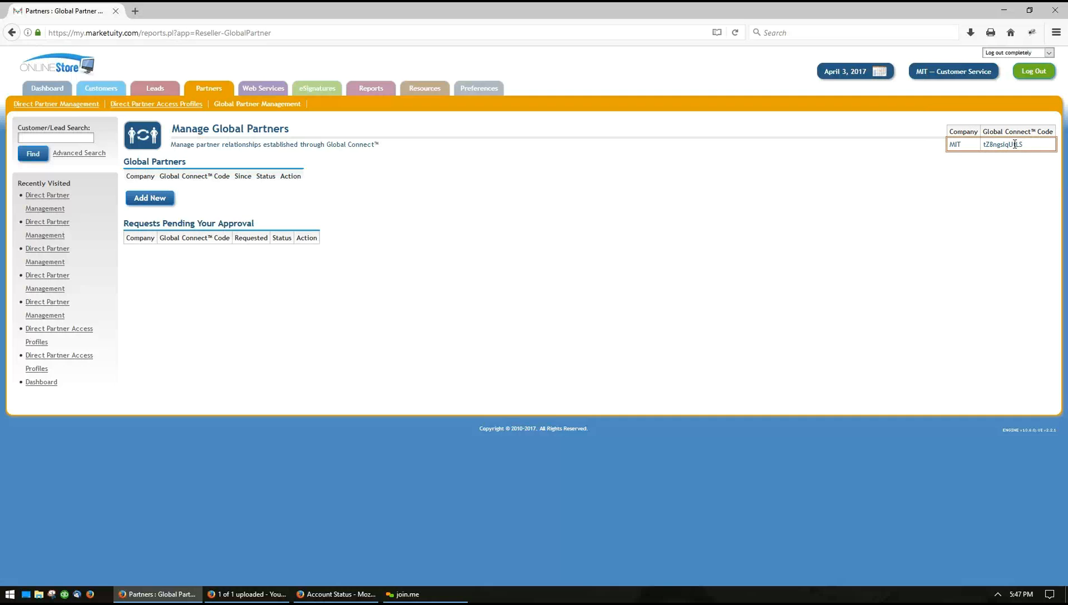
left_click_drag(1023, 143, 985, 146)
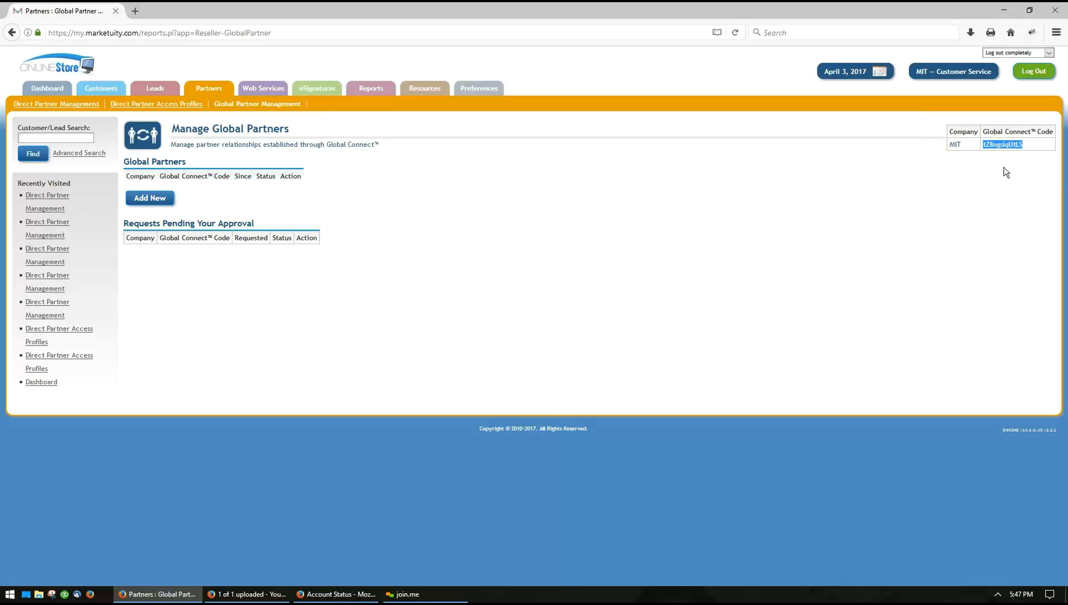
left_click(224, 340)
left_click(150, 200)
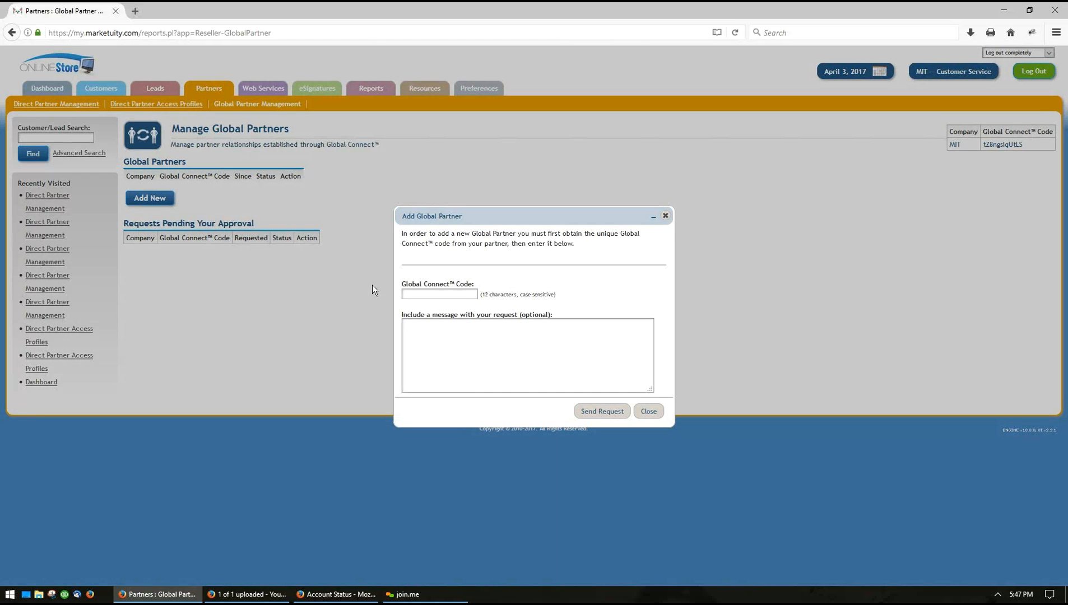
type("alksdfflkajsd")
left_click(447, 337)
type("asaldkffalskdff")
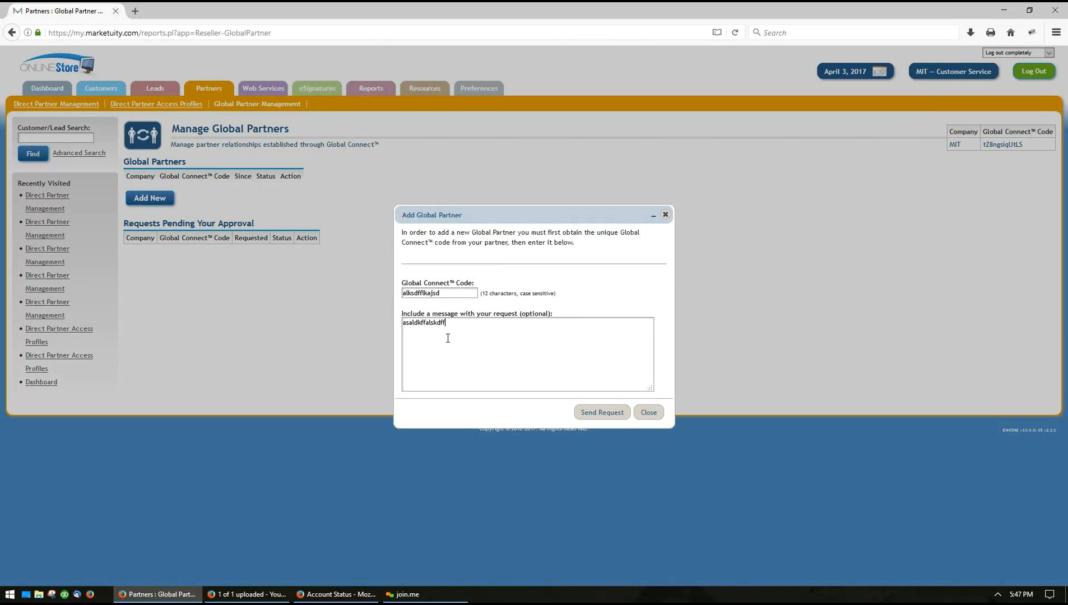
type("fsda hey add me this joe")
left_click(647, 412)
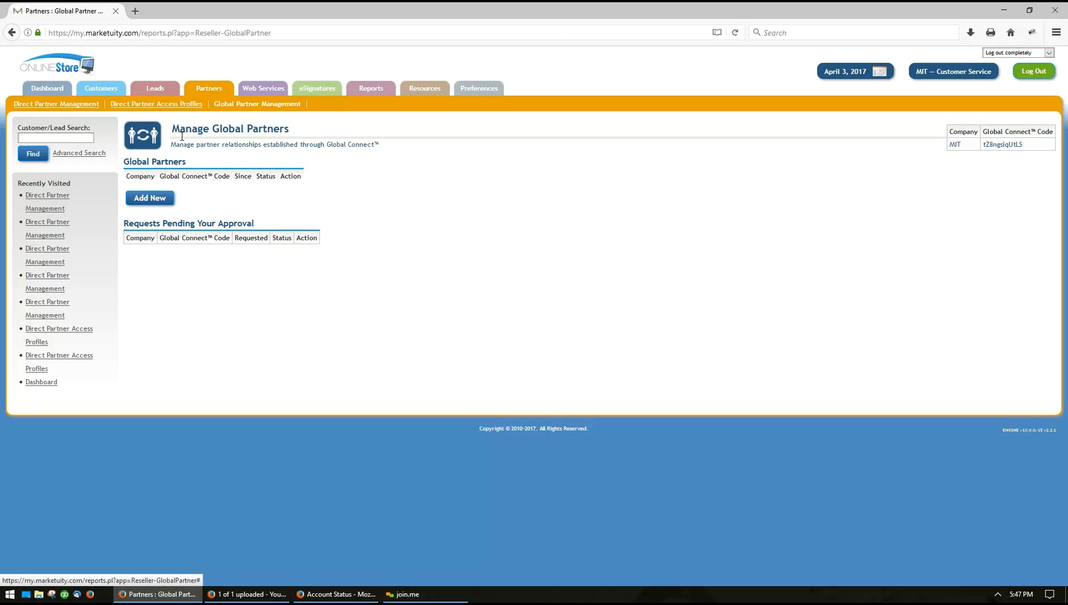
Use the Partners tab to show the Manage Partners list of nine active partners
left_click(207, 90)
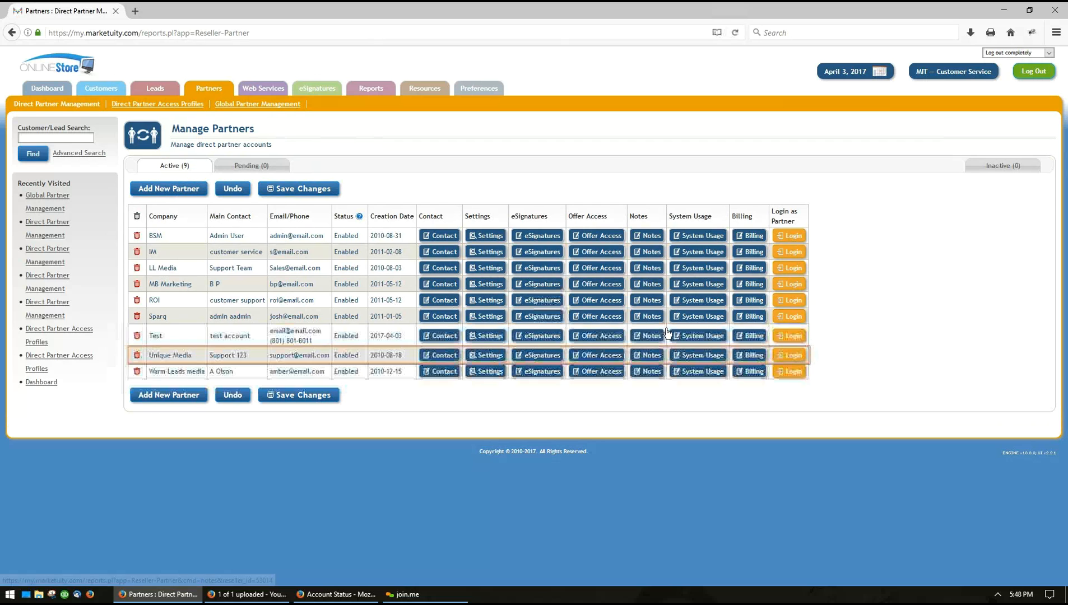